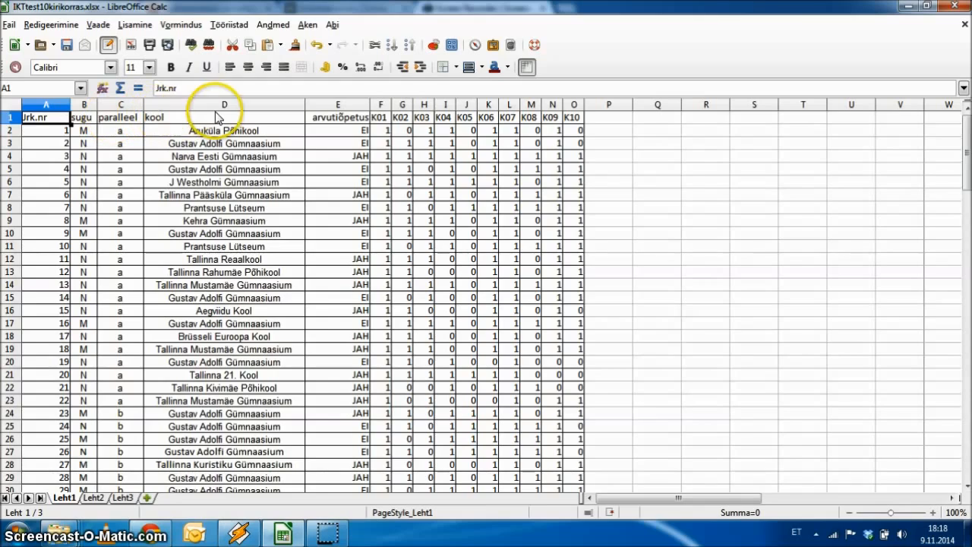
Add the column headings "Summa" in P1 and "Hinne" in Q1.
{"action": "left_click", "coordinate": [605, 121]}
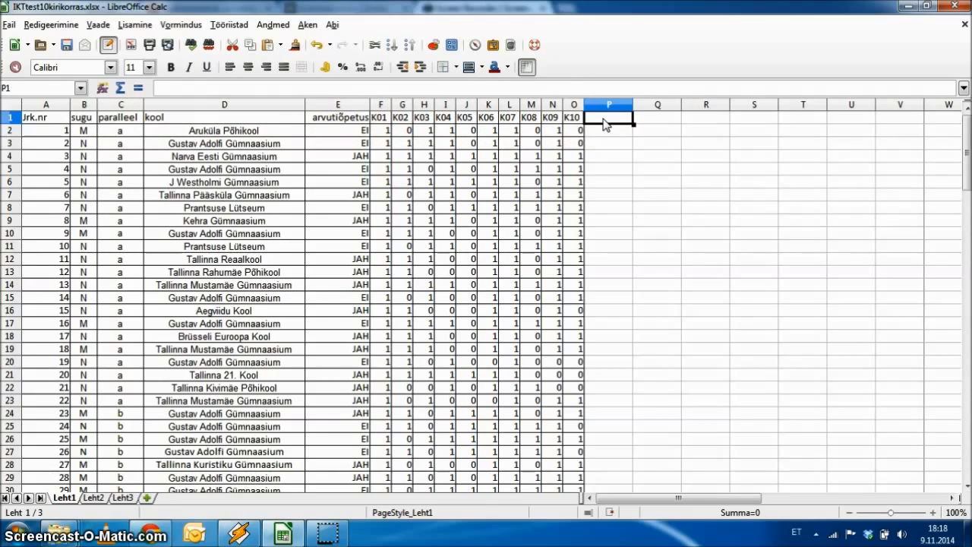
{"action": "left_click", "coordinate": [666, 124]}
{"action": "type", "text": "Hinne"}
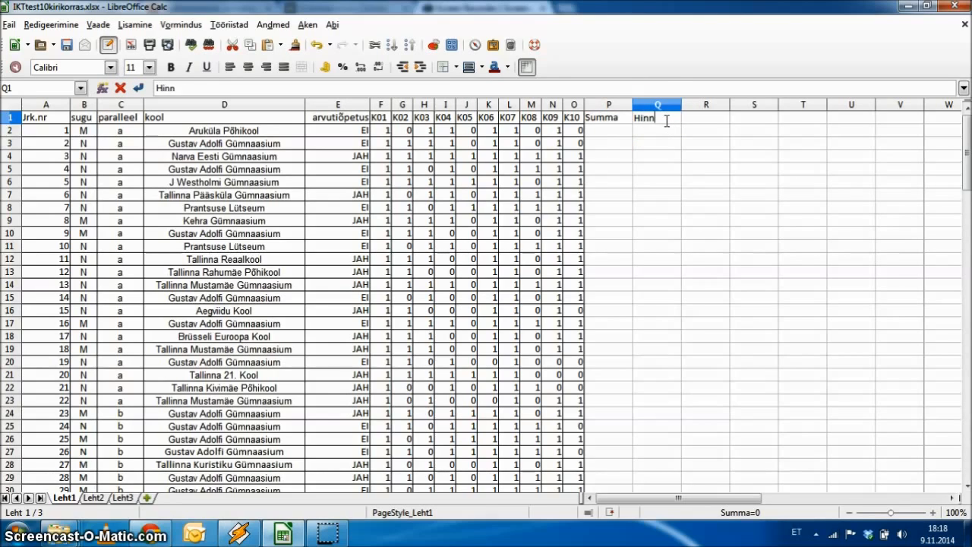
Enter the formula =SUM(F2:O2) in P2 to total the first student's question scores.
{"action": "left_click", "coordinate": [611, 132]}
{"action": "left_click", "coordinate": [120, 88]}
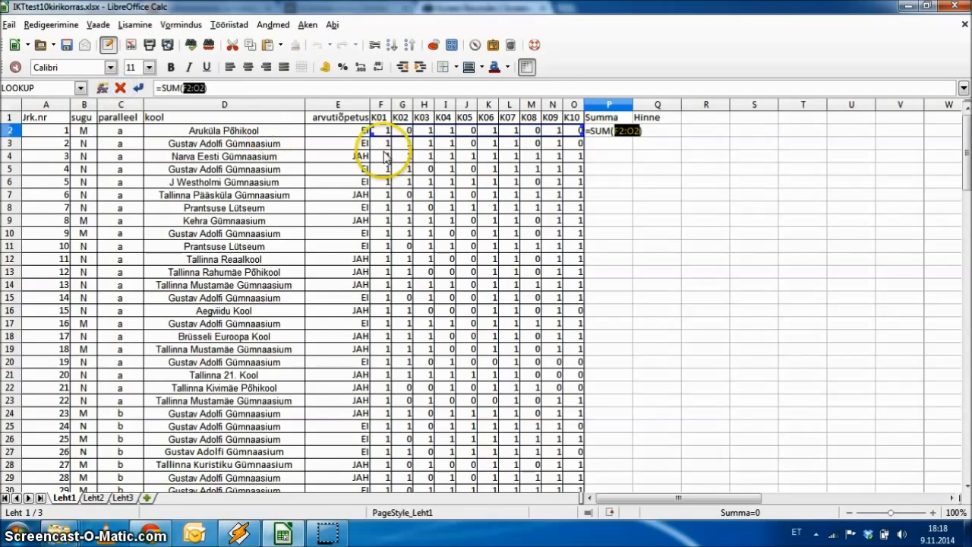
{"action": "mouse_move", "coordinate": [372, 130]}
{"action": "left_mouse_down"}
{"action": "mouse_move", "coordinate": [412, 200]}
{"action": "mouse_move", "coordinate": [510, 239]}
{"action": "mouse_move", "coordinate": [386, 221]}
{"action": "mouse_move", "coordinate": [384, 131]}
{"action": "left_mouse_up"}
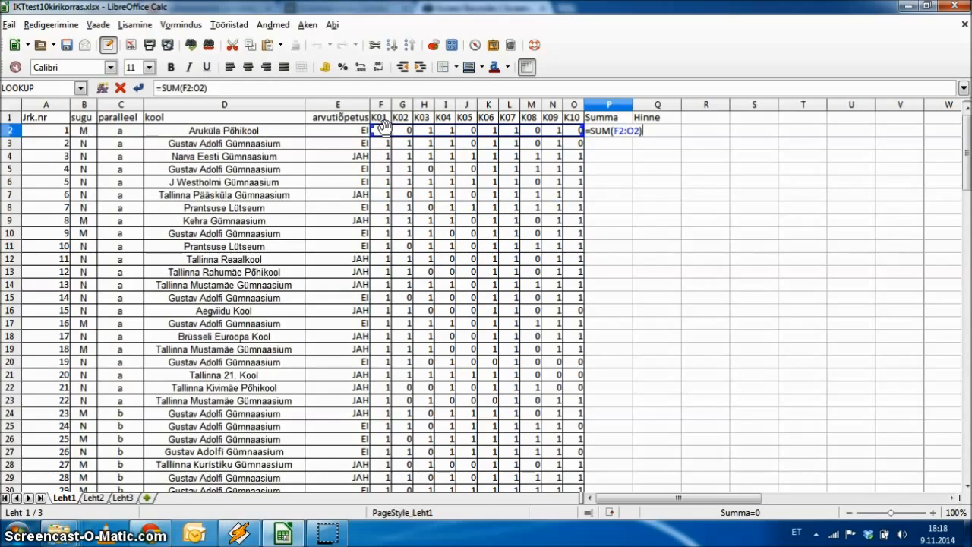
{"action": "key", "text": "Return"}
Fill the sum formula from P2 down through P100 for all students.
{"action": "left_click", "coordinate": [619, 131]}
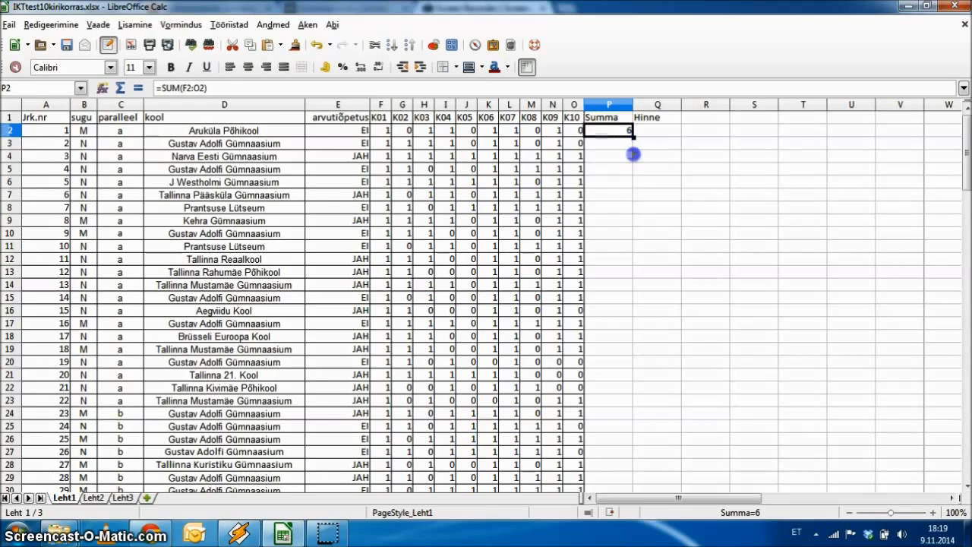
{"action": "left_click_drag", "start_coordinate": [633, 154], "coordinate": [667, 319]}
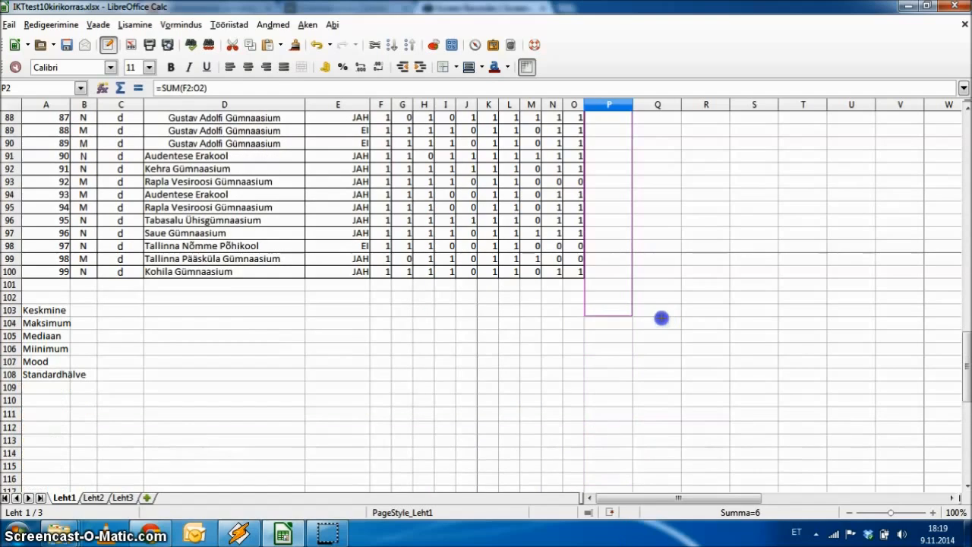
{"action": "left_click_drag", "start_coordinate": [605, 278], "coordinate": [605, 278]}
{"action": "scroll", "coordinate": [605, 278], "scroll_direction": "up", "scroll_amount": 20}
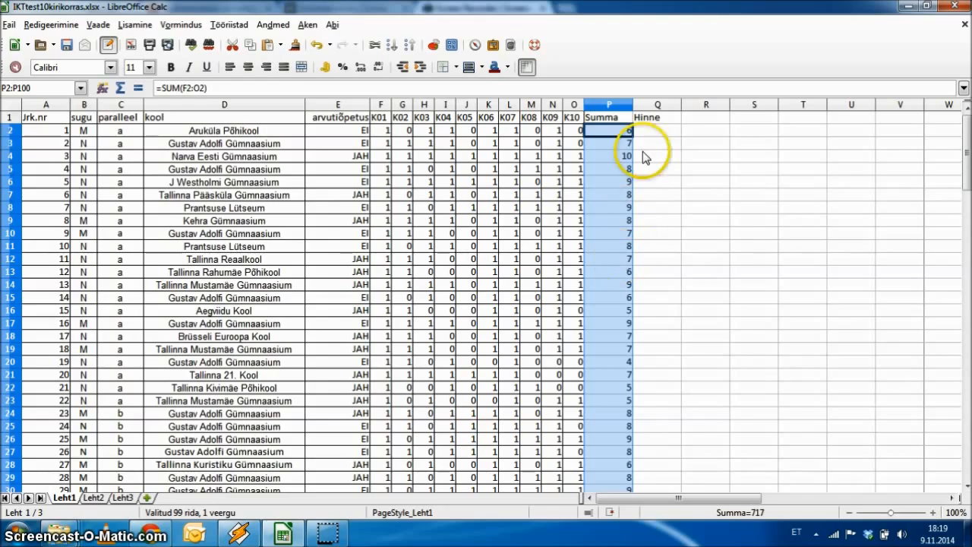
Start a LOOKUP function in Q2 with the student's total in P2 as the search criterion.
{"action": "left_click", "coordinate": [650, 129]}
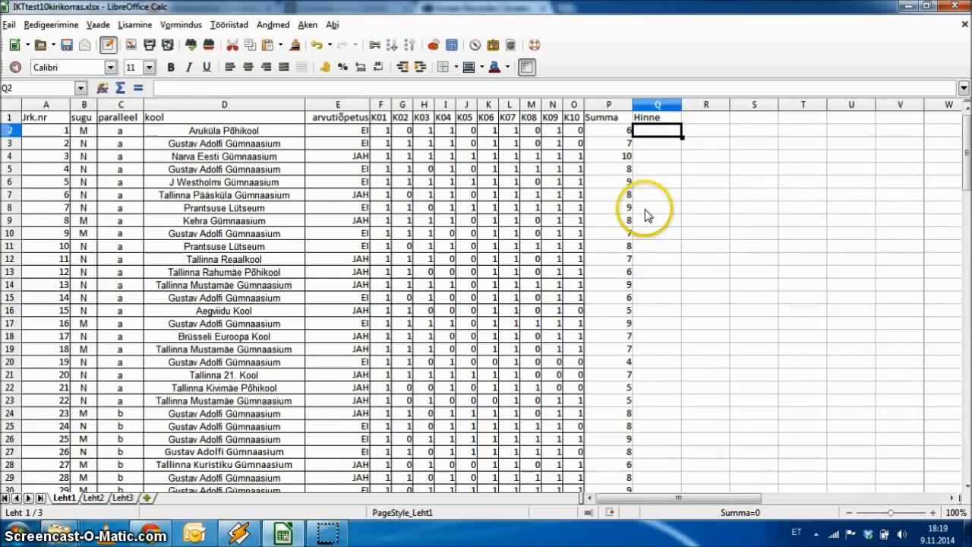
{"action": "left_click", "coordinate": [103, 89]}
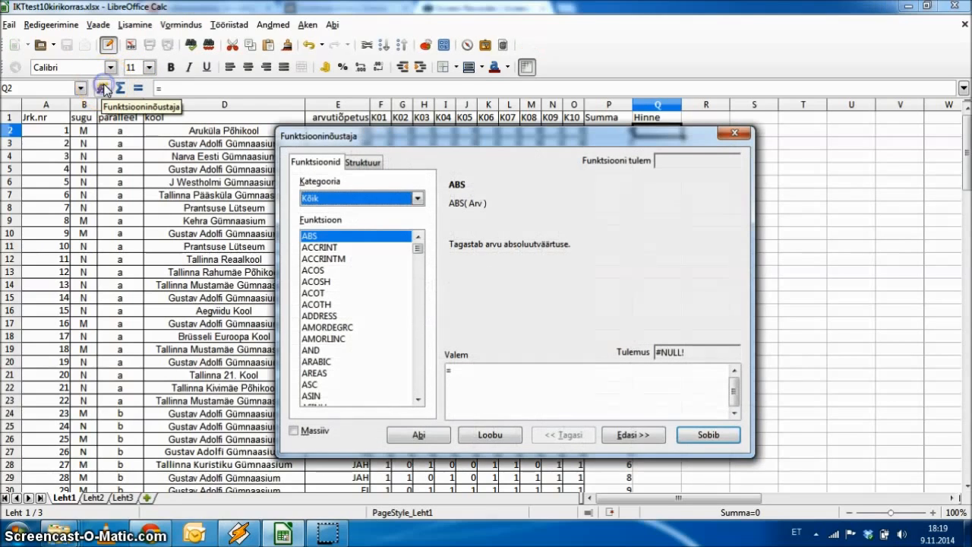
{"action": "left_click", "coordinate": [363, 282]}
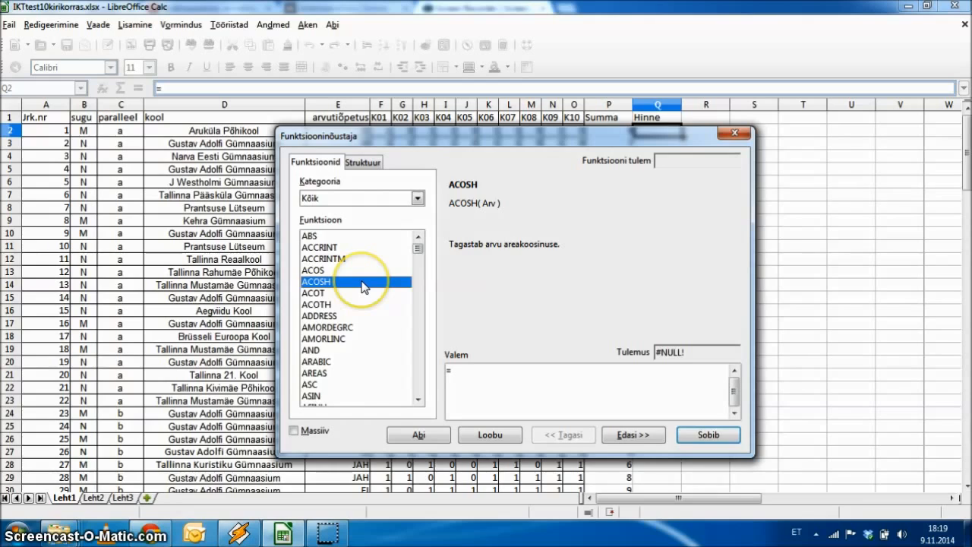
{"action": "type", "text": "loo"}
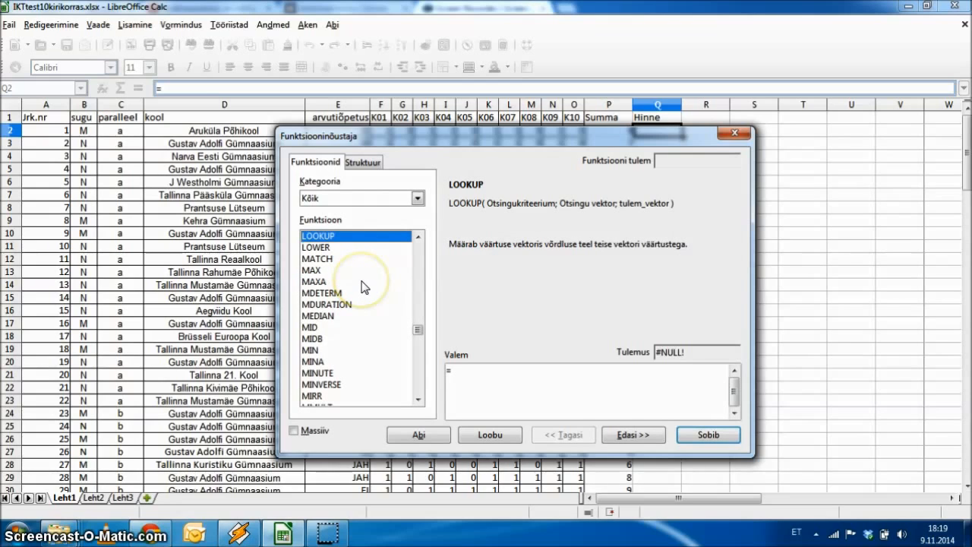
{"action": "left_click", "coordinate": [631, 435]}
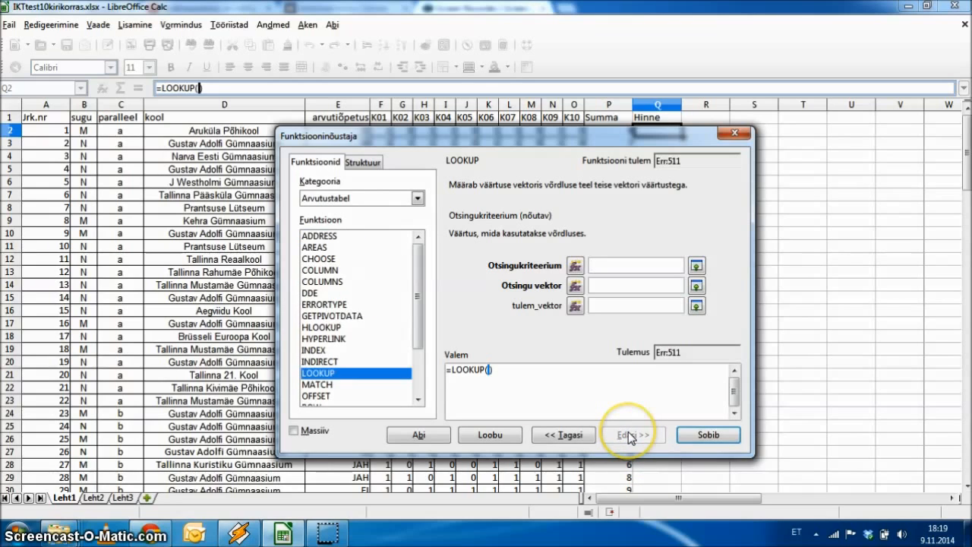
{"action": "left_click_drag", "start_coordinate": [453, 136], "coordinate": [511, 186]}
{"action": "left_click", "coordinate": [606, 130]}
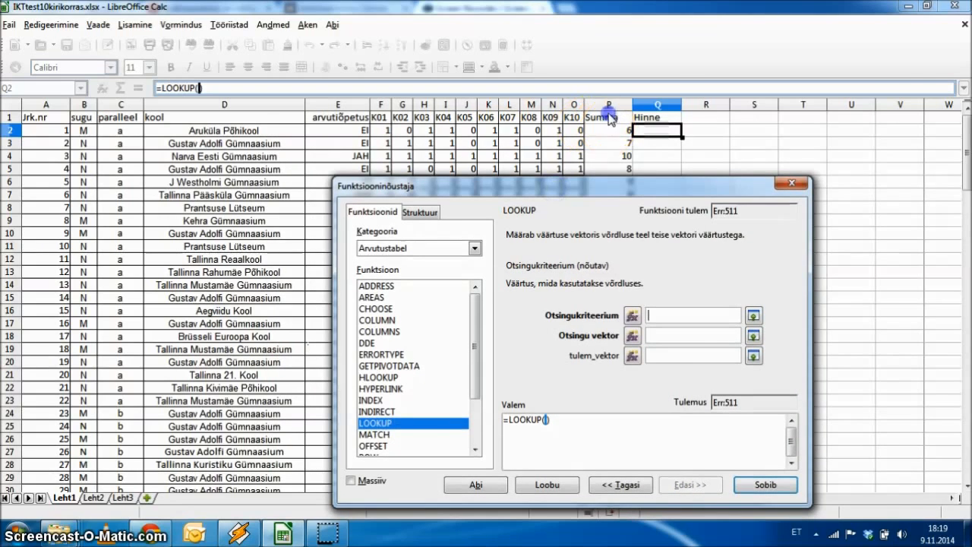
Set the LOOKUP search vector to Leht2.A2:A5 and the result vector to Leht2.B2:B5, and complete the formula.
{"action": "left_click", "coordinate": [661, 336]}
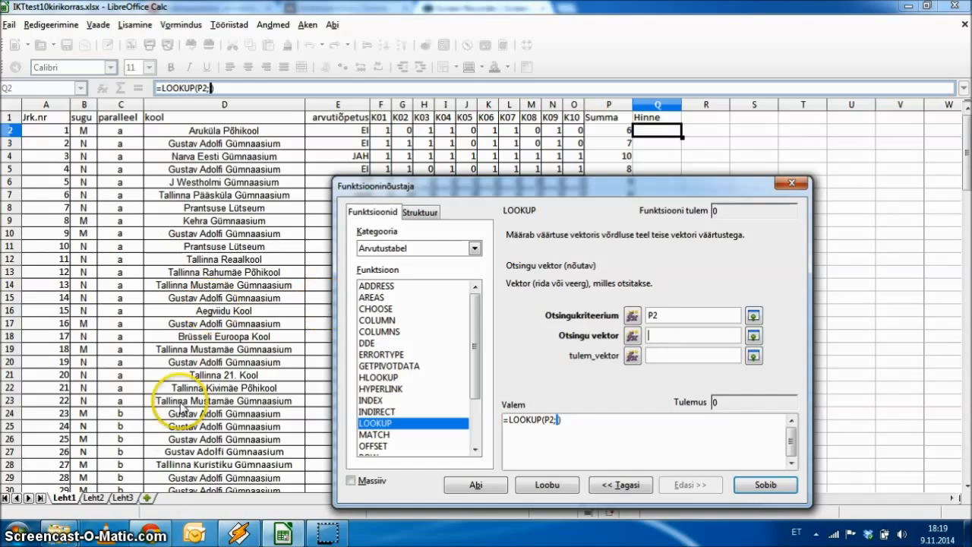
{"action": "left_click", "coordinate": [94, 498]}
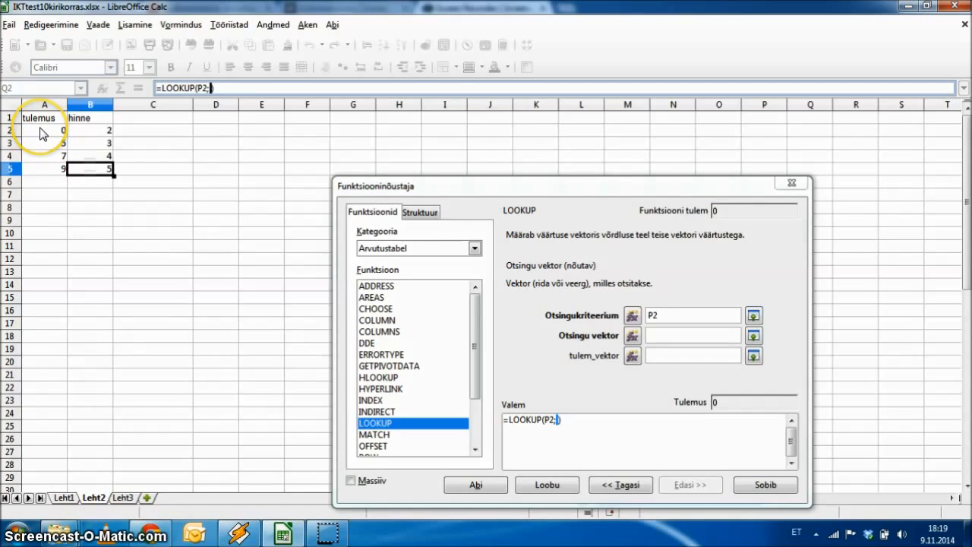
{"action": "left_click_drag", "start_coordinate": [39, 131], "coordinate": [44, 168]}
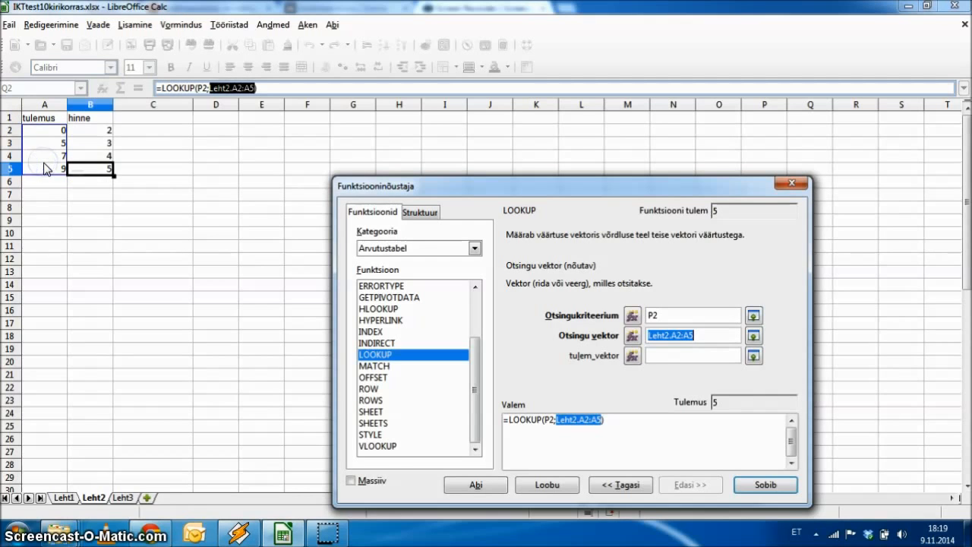
{"action": "left_click", "coordinate": [660, 356]}
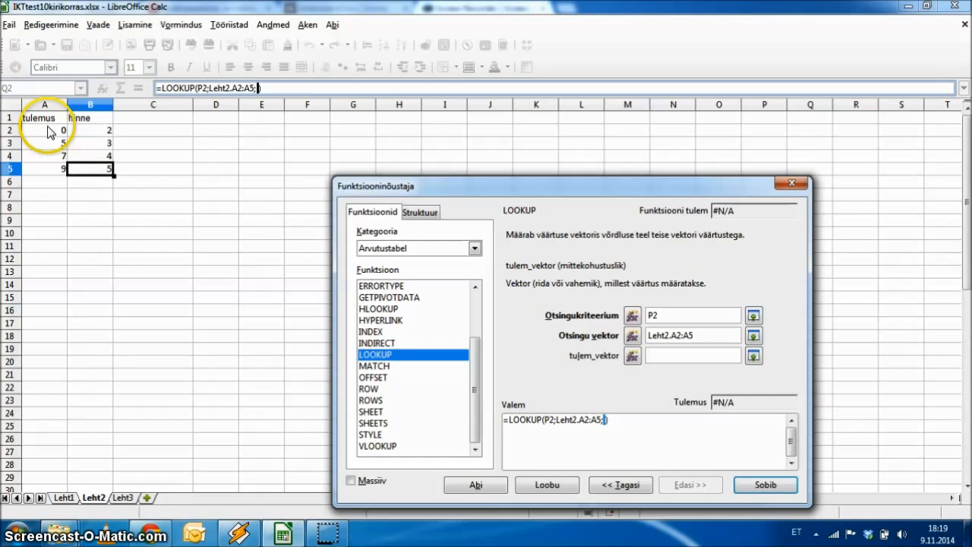
{"action": "left_click_drag", "start_coordinate": [86, 130], "coordinate": [88, 170]}
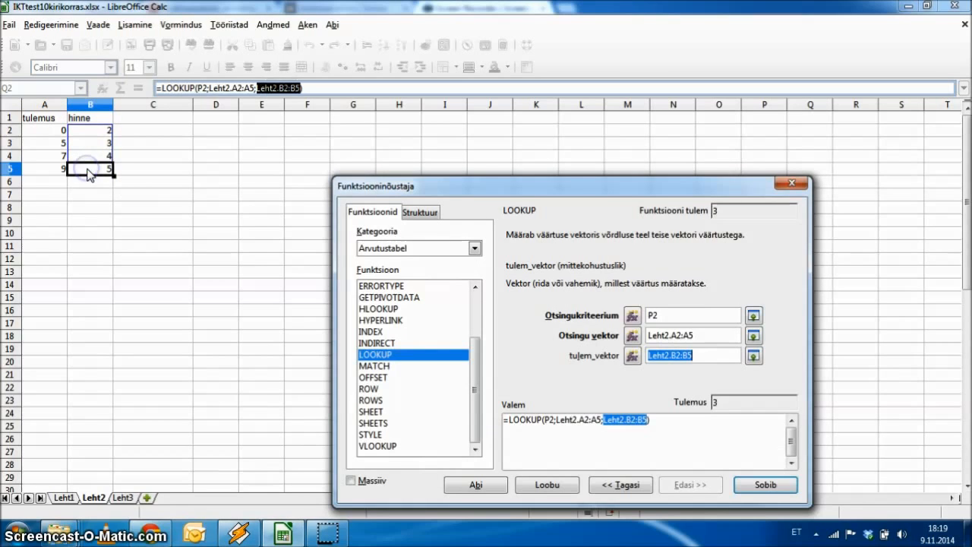
{"action": "left_click", "coordinate": [766, 484]}
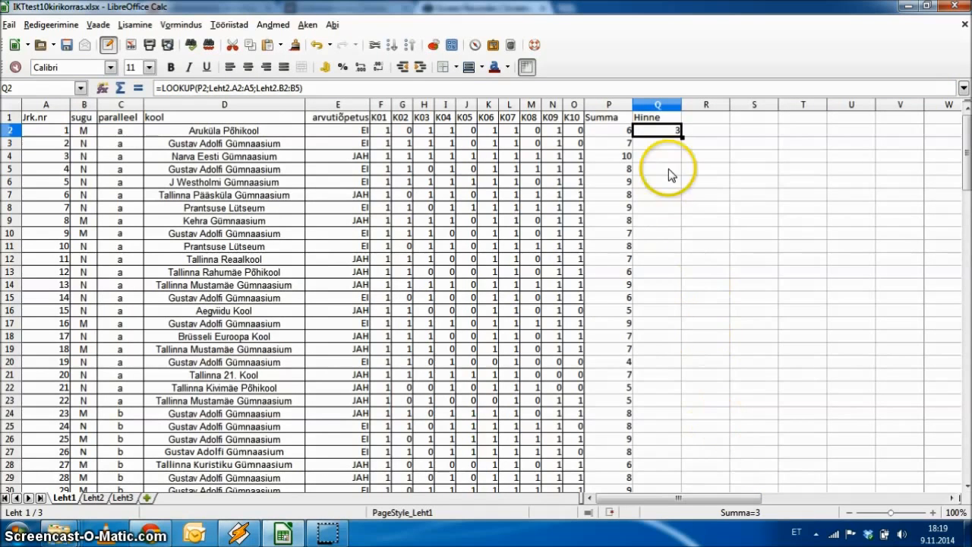
Try filling the Q2 lookup formula down to Q17 and inspect the references in the copied cells.
{"action": "left_click_drag", "start_coordinate": [682, 141], "coordinate": [680, 333]}
{"action": "left_click", "coordinate": [658, 311]}
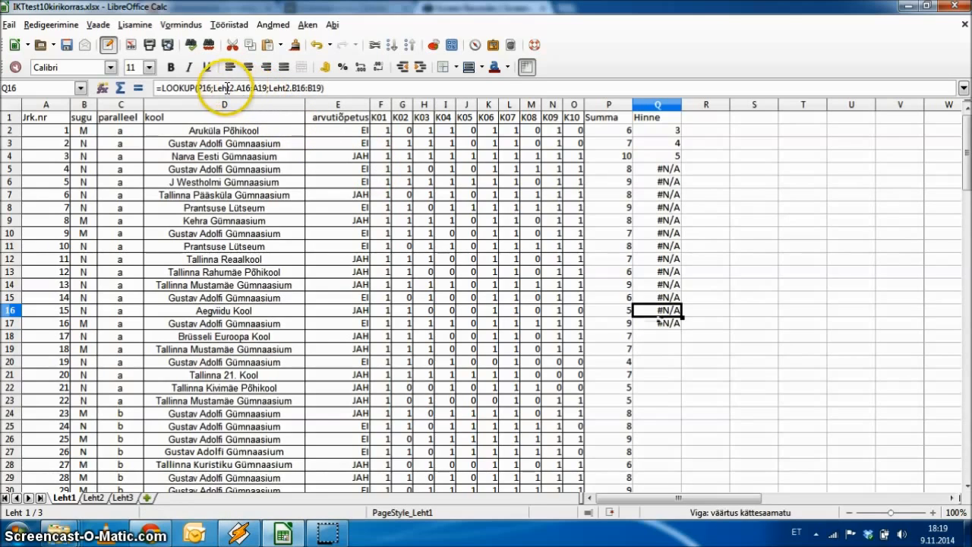
{"action": "left_click", "coordinate": [669, 297]}
{"action": "left_click", "coordinate": [663, 268]}
{"action": "left_click", "coordinate": [664, 259]}
{"action": "left_click", "coordinate": [665, 248]}
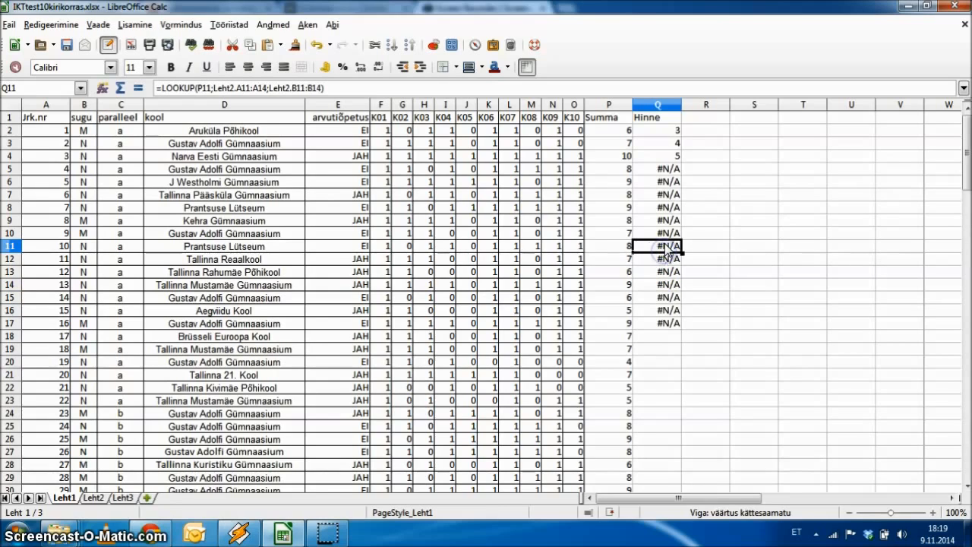
Clear the copied lookup formulas from Q3:Q17.
{"action": "left_click_drag", "start_coordinate": [661, 142], "coordinate": [663, 323]}
{"action": "key", "text": "Delete"}
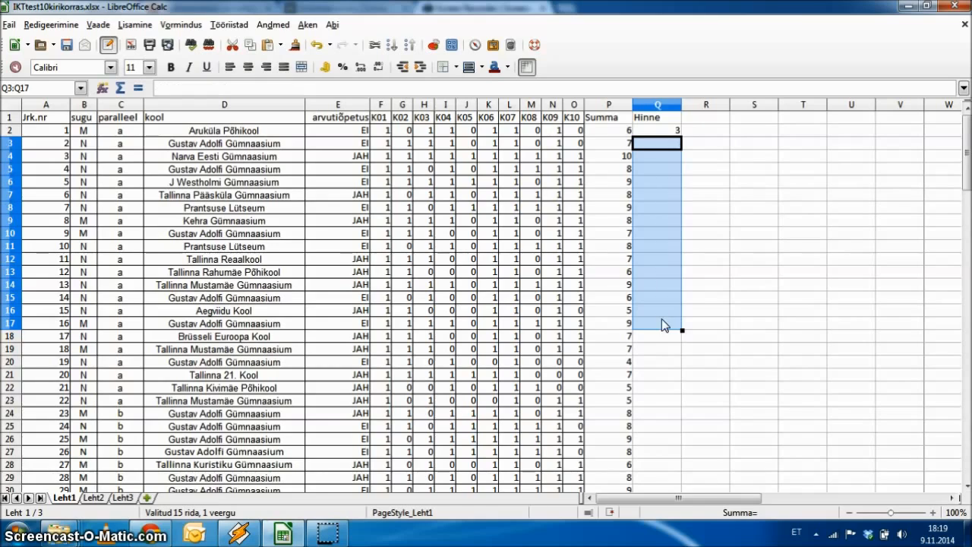
Make both LOOKUP ranges in Q2 absolute, as $Leht2.$A$2:$A$5 and $Leht2.$B$2:$B$5.
{"action": "left_click", "coordinate": [650, 133]}
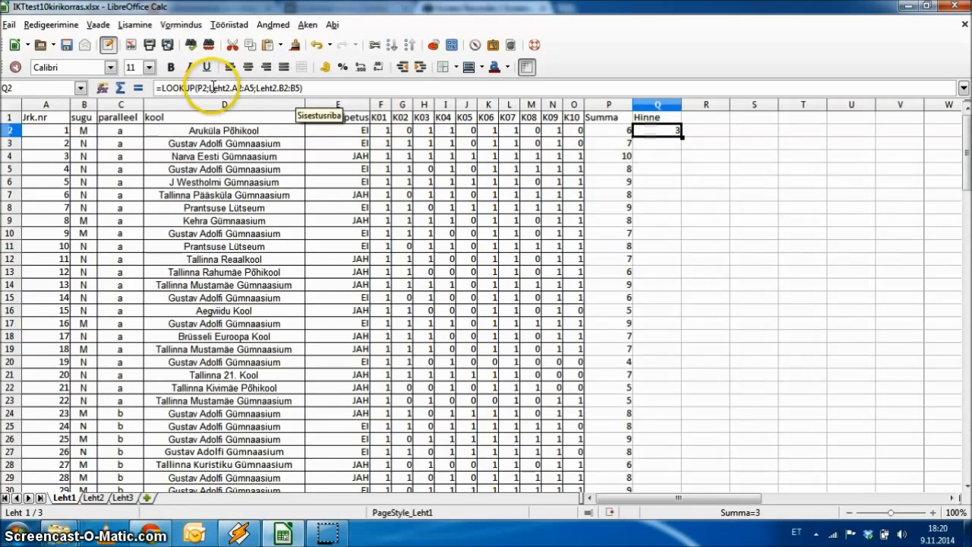
{"action": "left_click_drag", "start_coordinate": [210, 88], "coordinate": [254, 88]}
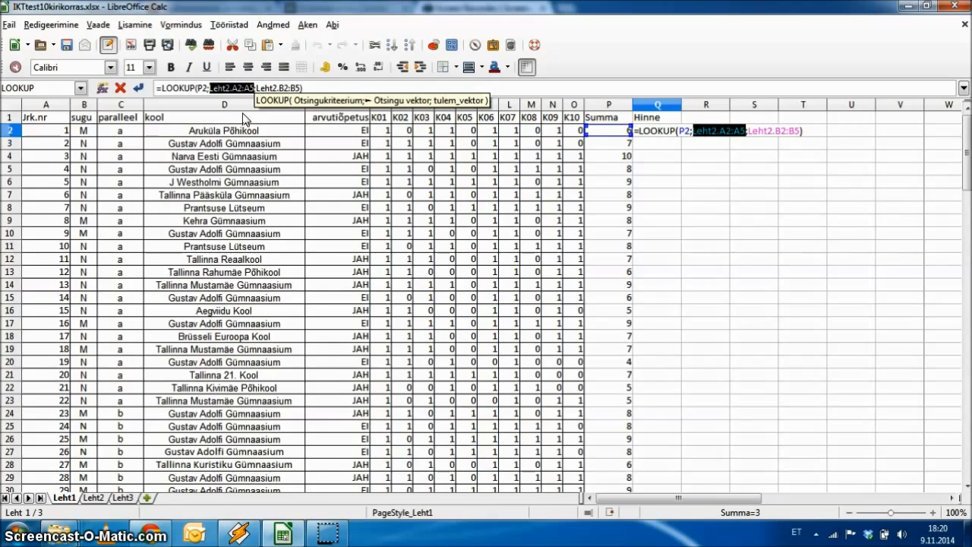
{"action": "key", "text": "shift+F4"}
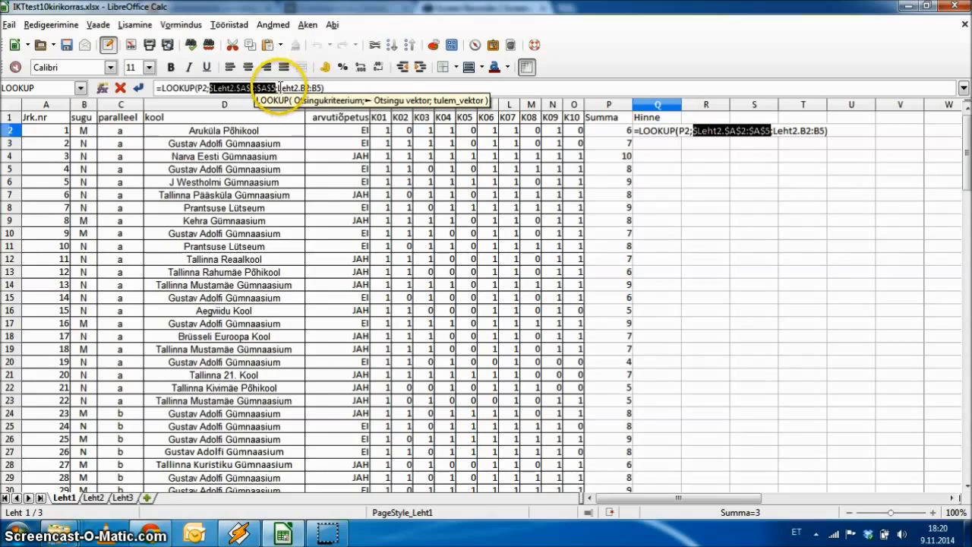
{"action": "left_click_drag", "start_coordinate": [278, 88], "coordinate": [323, 87]}
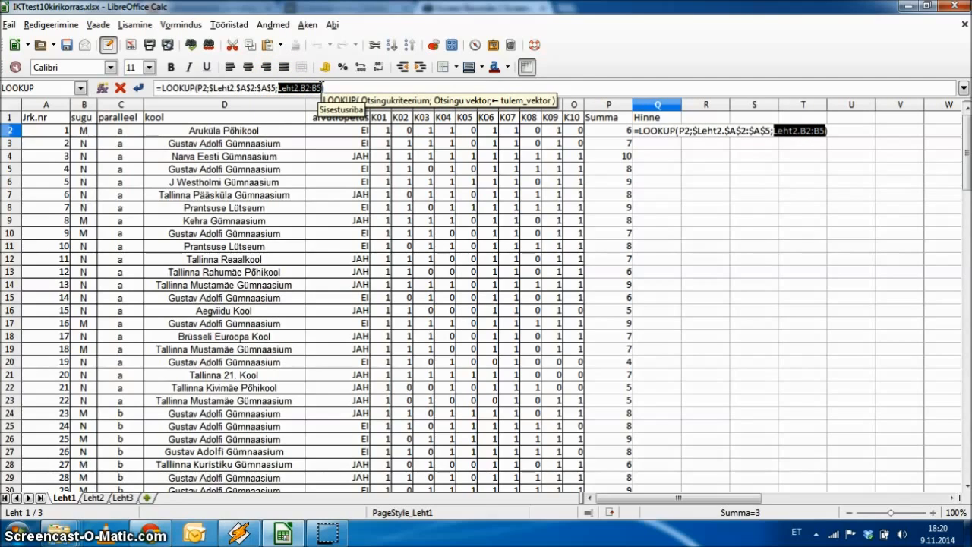
{"action": "key", "text": "shift+F4"}
{"action": "key", "text": "Return"}
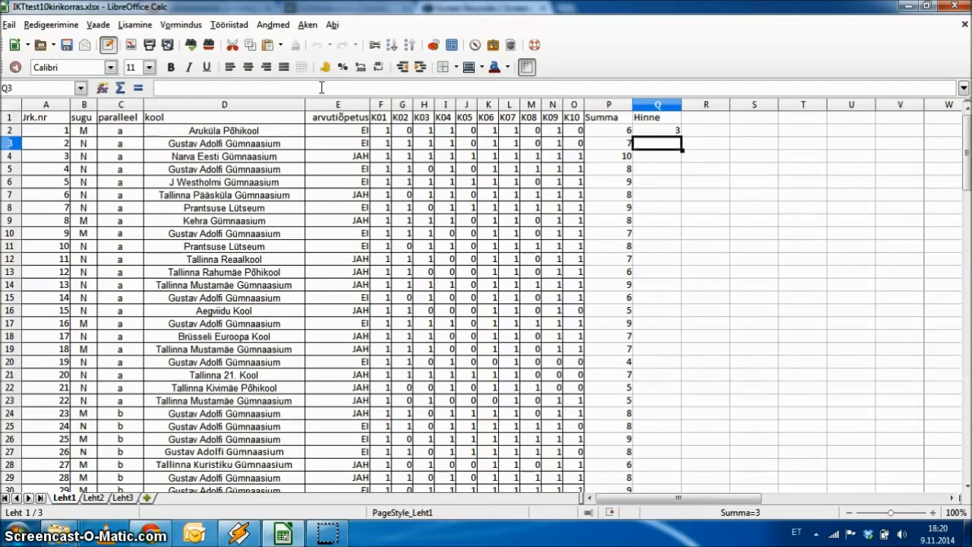
Fill the lookup formula with absolute ranges from Q2 down through Q100.
{"action": "left_click", "coordinate": [675, 134]}
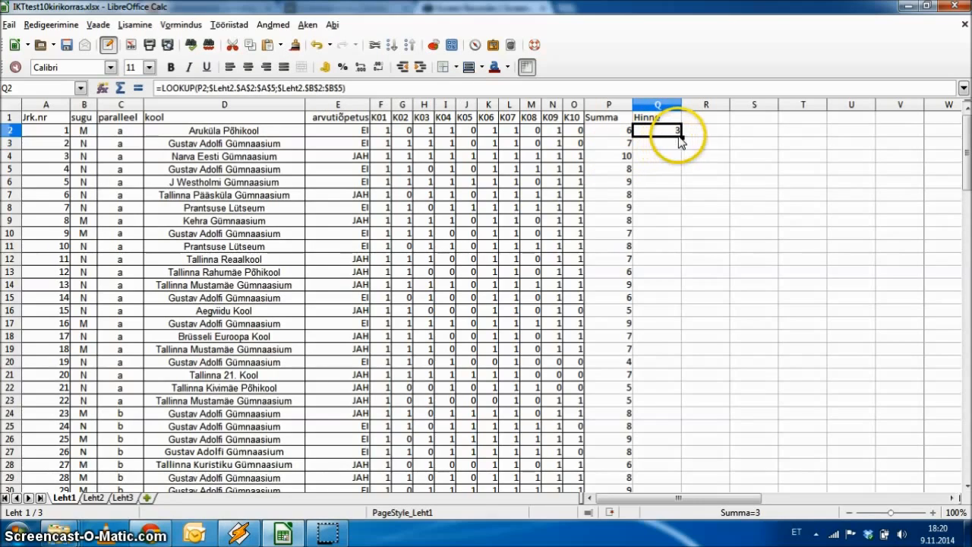
{"action": "left_click_drag", "start_coordinate": [681, 136], "coordinate": [660, 277]}
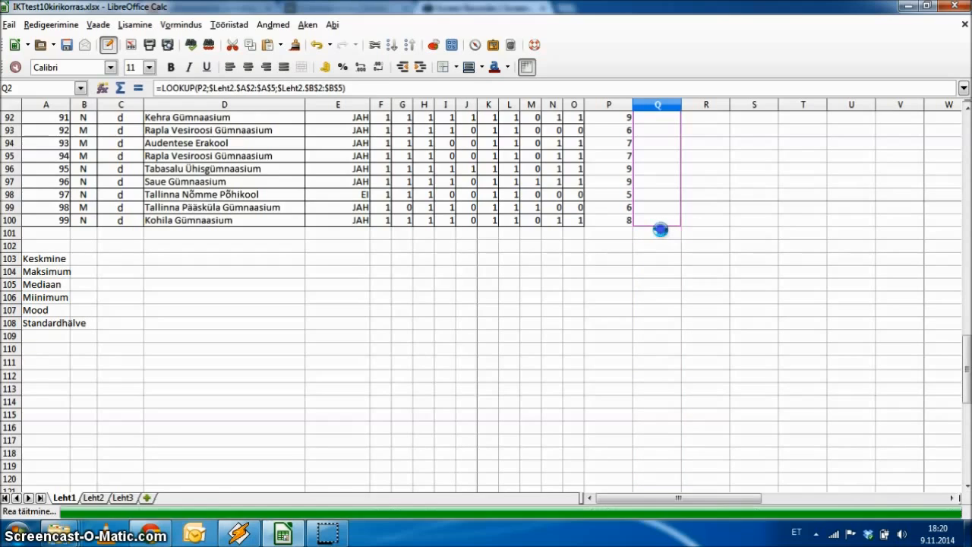
{"action": "left_click_drag", "start_coordinate": [661, 230], "coordinate": [661, 229]}
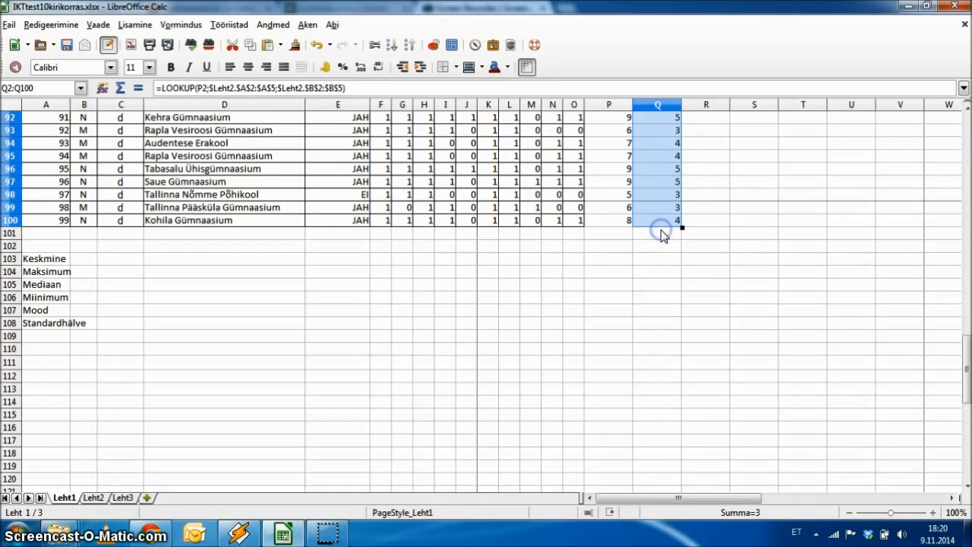
Label E101 "Kokku" and sum rows 2 to 100 of each question column K01 to K10 in F101:O101.
{"action": "left_click", "coordinate": [318, 238]}
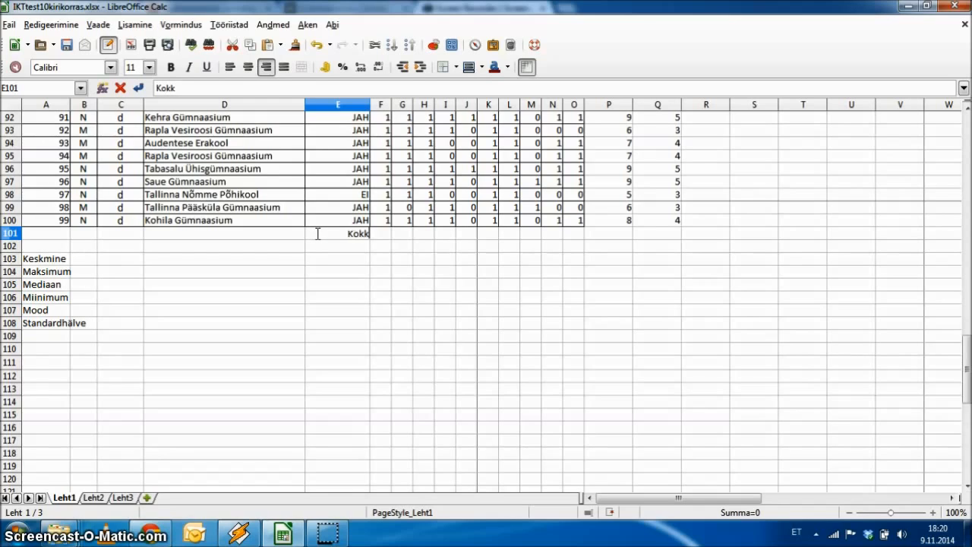
{"action": "left_click", "coordinate": [382, 236]}
{"action": "left_click", "coordinate": [120, 88]}
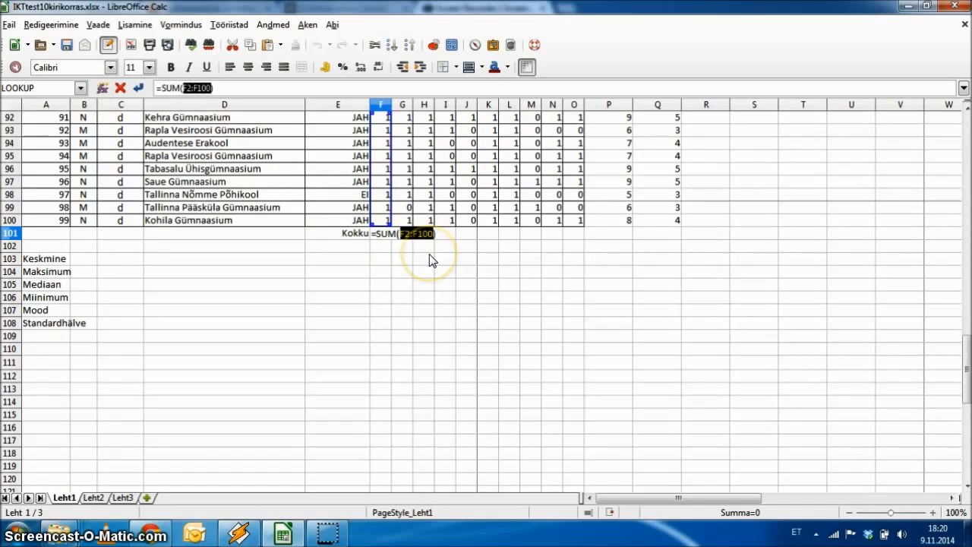
{"action": "key", "text": "Return"}
{"action": "left_click_drag", "start_coordinate": [380, 246], "coordinate": [582, 245]}
{"action": "left_click", "coordinate": [382, 235]}
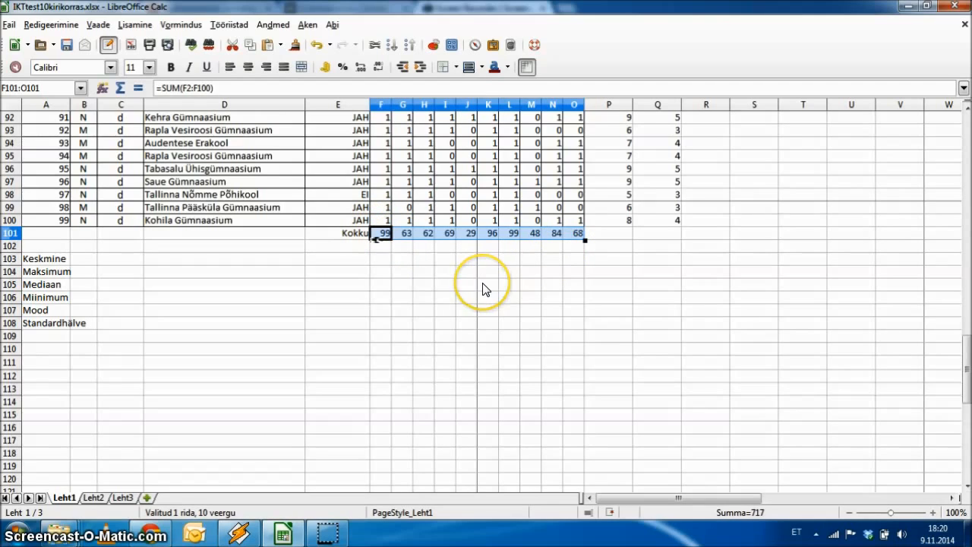
Calculate the average of the Summa scores P2:P100 in C103, beside the Keskmine label.
{"action": "left_click", "coordinate": [112, 262]}
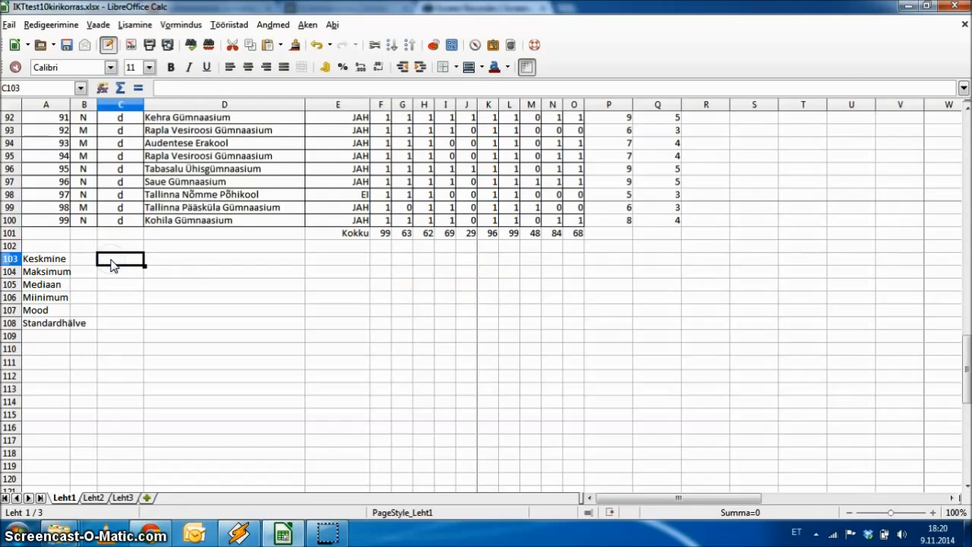
{"action": "left_click", "coordinate": [139, 88]}
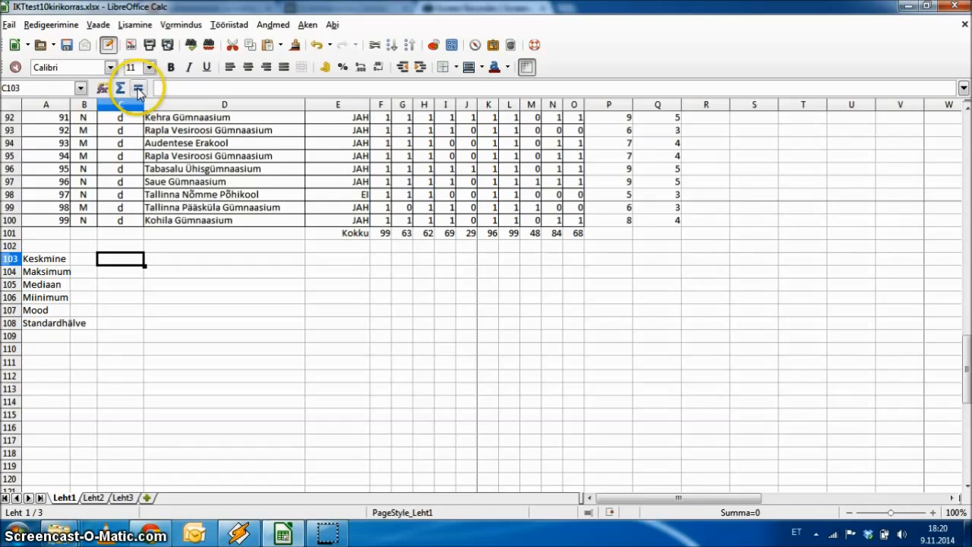
{"action": "left_click", "coordinate": [80, 88]}
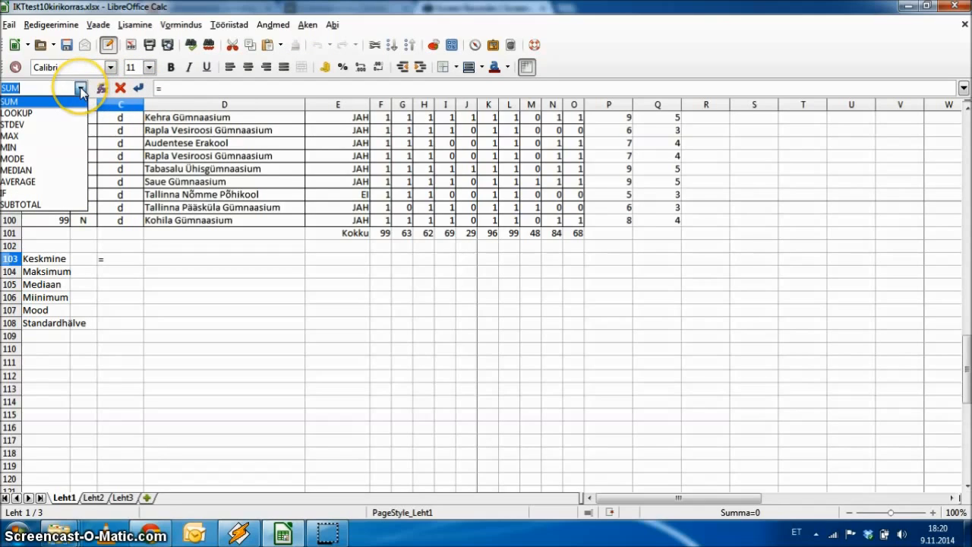
{"action": "left_click", "coordinate": [23, 185]}
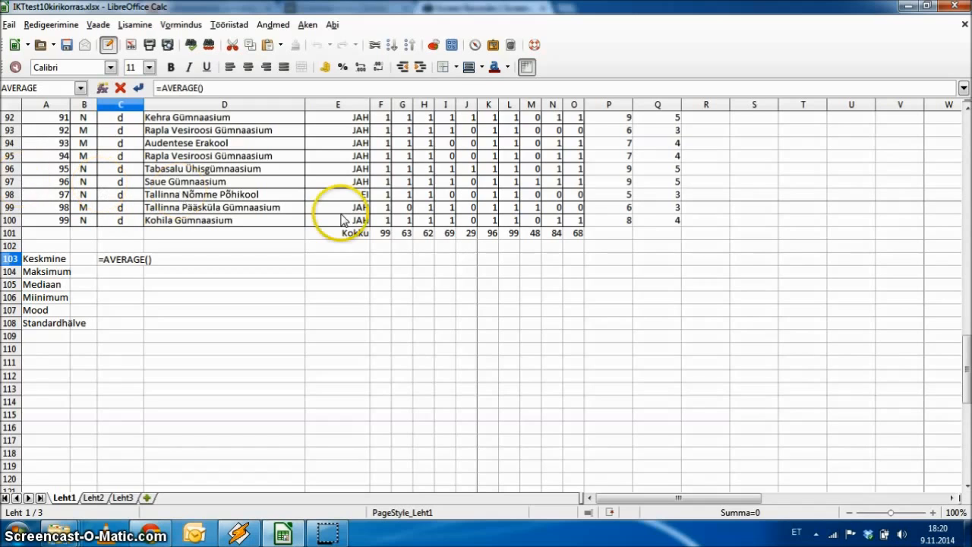
{"action": "left_click", "coordinate": [614, 220]}
{"action": "left_click_drag", "start_coordinate": [614, 220], "coordinate": [605, 15]}
{"action": "left_click_drag", "start_coordinate": [611, 114], "coordinate": [610, 137]}
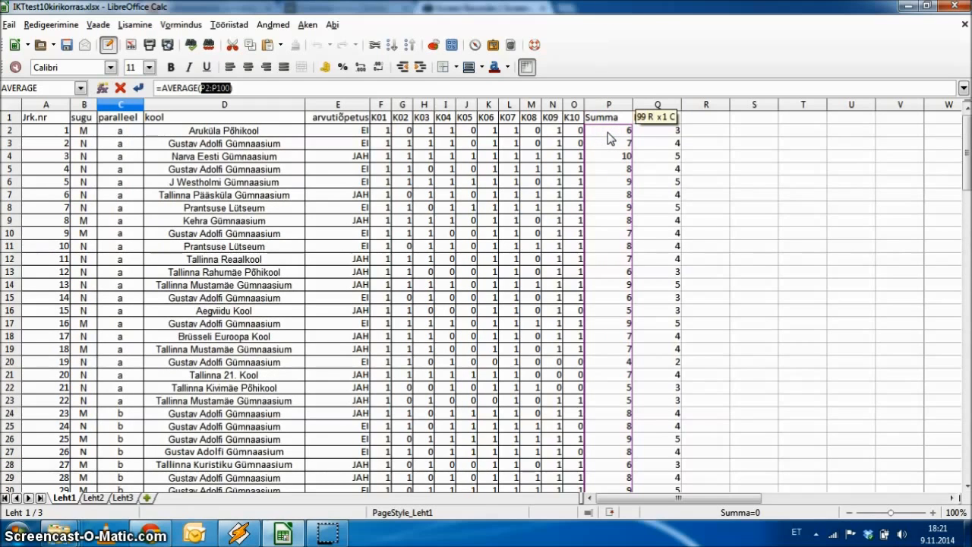
{"action": "left_click_drag", "start_coordinate": [608, 137], "coordinate": [607, 137]}
{"action": "key", "text": "Return"}
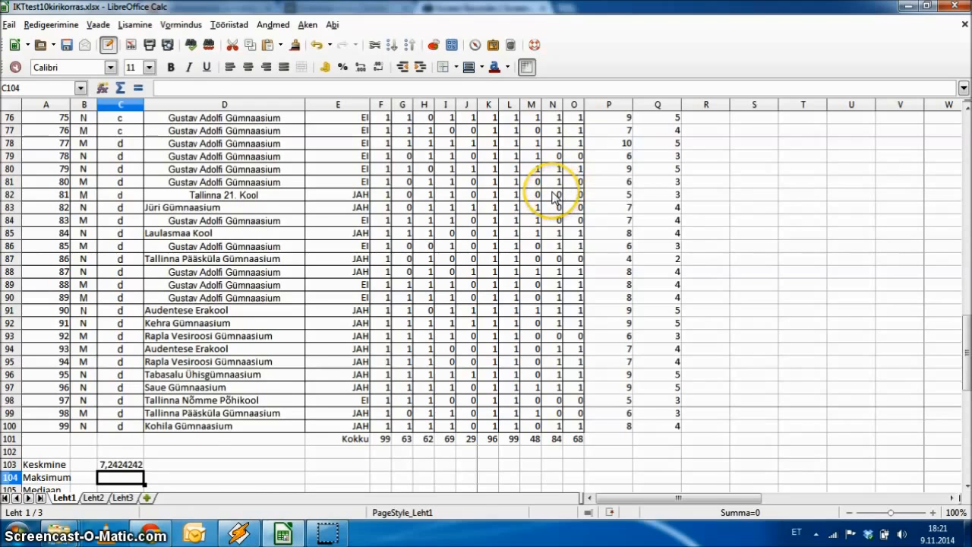
Calculate the maximum of the Summa scores P2:P100 with MAX in C104, beside Maksimum.
{"action": "scroll", "coordinate": [136, 399], "scroll_direction": "down", "scroll_amount": 3}
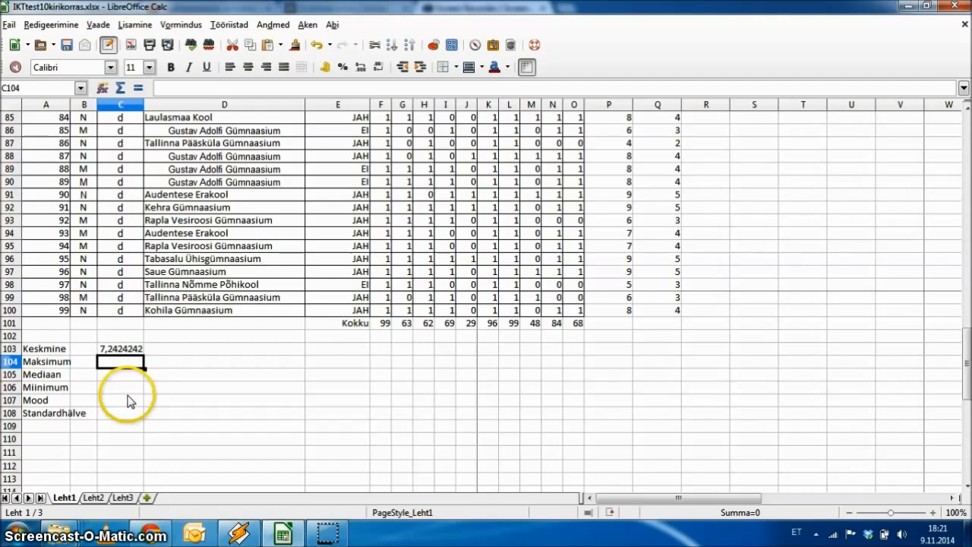
{"action": "scroll", "coordinate": [128, 401], "scroll_direction": "up", "scroll_amount": 4}
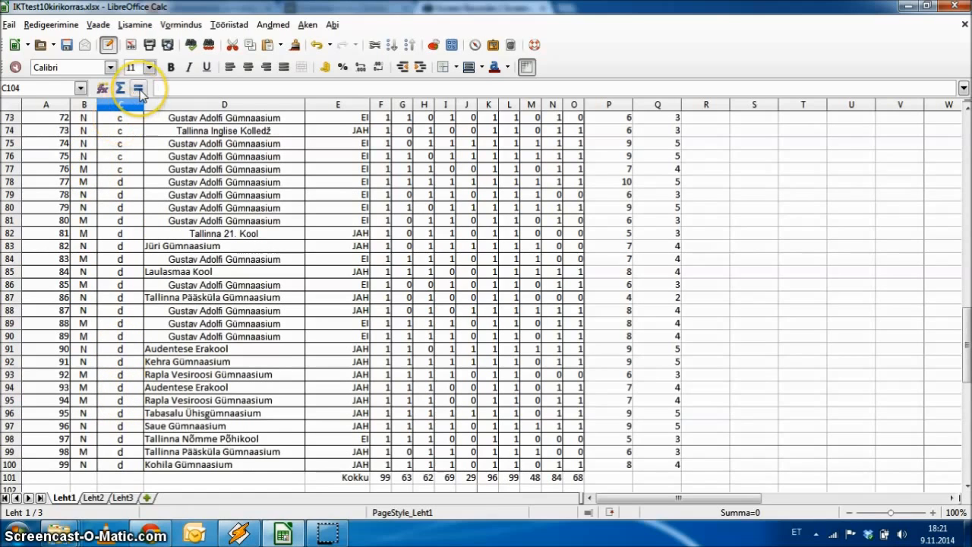
{"action": "left_click", "coordinate": [139, 89]}
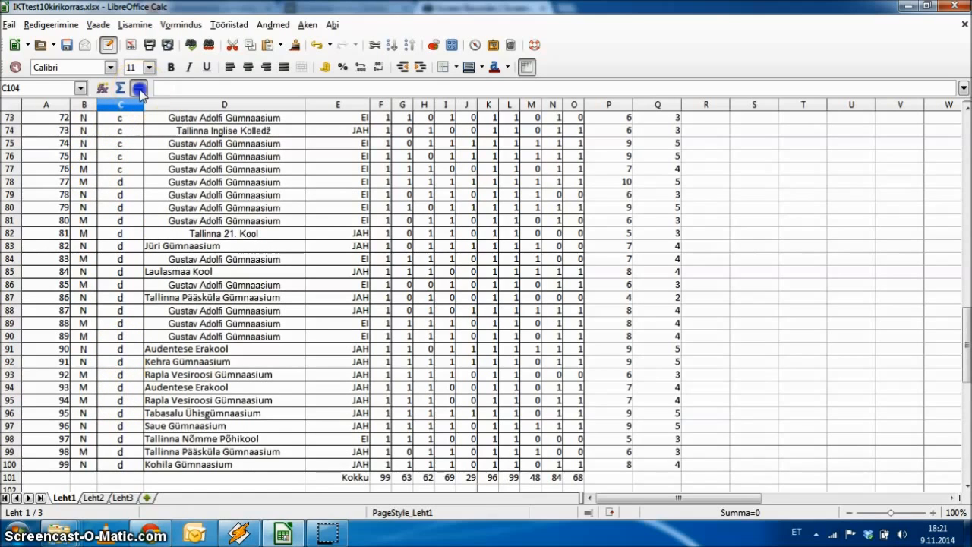
{"action": "left_click", "coordinate": [81, 91]}
{"action": "left_click", "coordinate": [22, 154]}
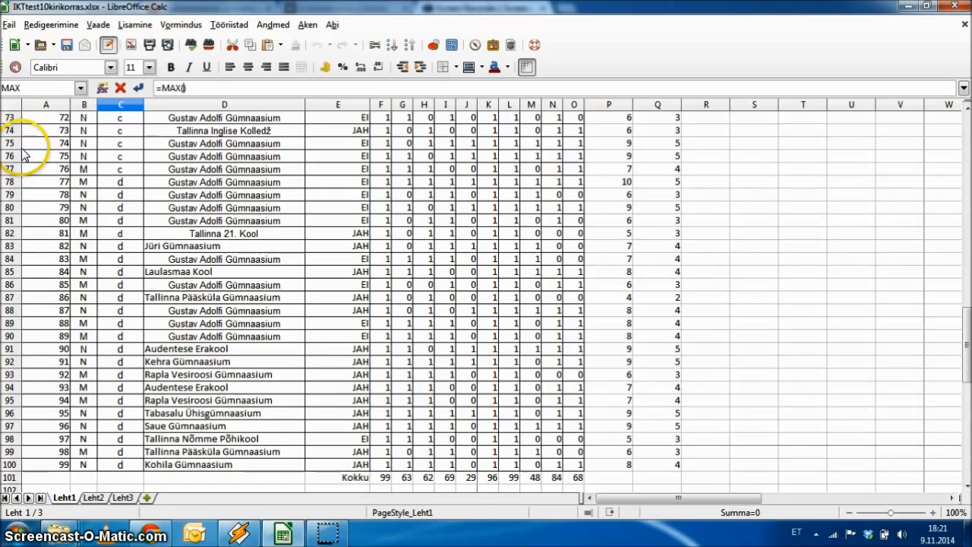
{"action": "left_click_drag", "start_coordinate": [612, 471], "coordinate": [610, 13]}
{"action": "left_click_drag", "start_coordinate": [603, 125], "coordinate": [604, 137]}
{"action": "key", "text": "Return"}
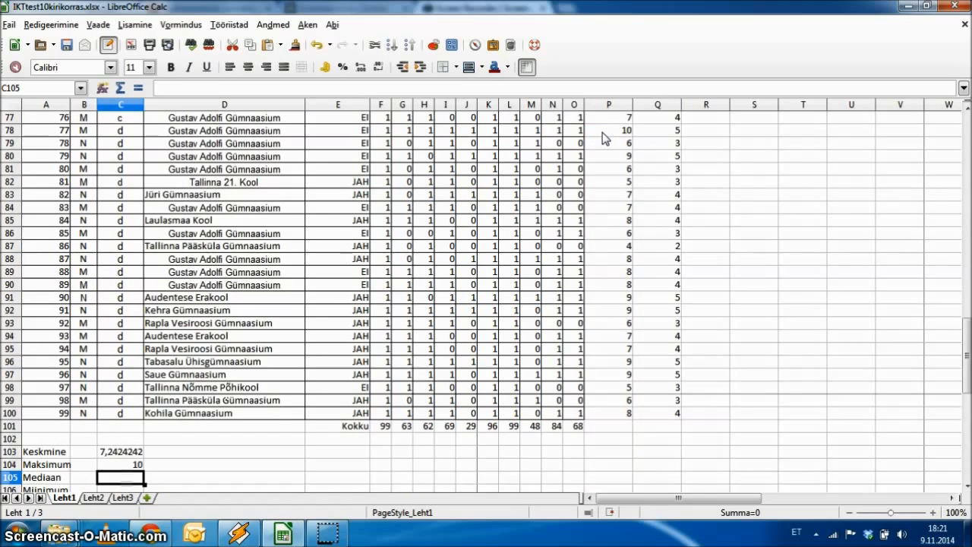
Enter a MEDIAN formula over P2:P100 in C105 for the Mediaan row.
{"action": "left_click", "coordinate": [140, 90]}
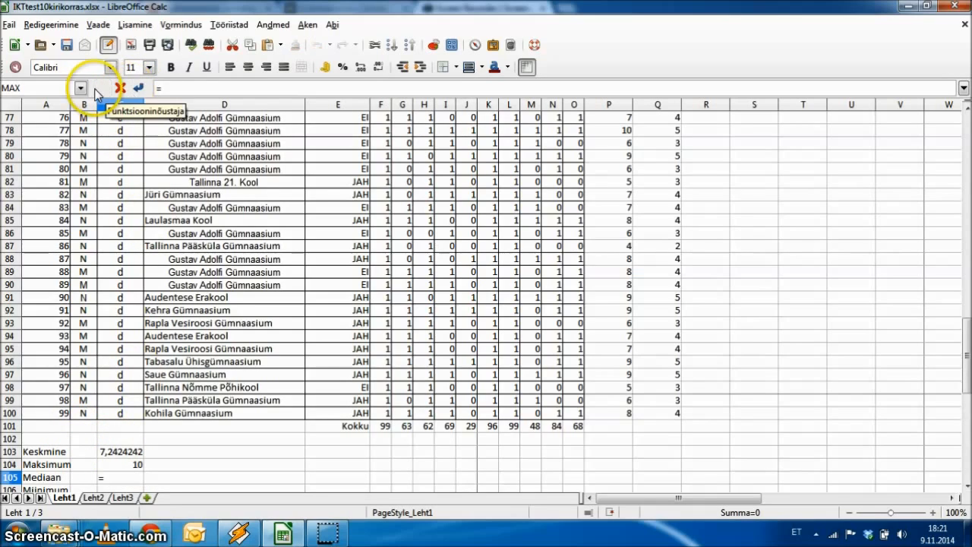
{"action": "left_click", "coordinate": [80, 88]}
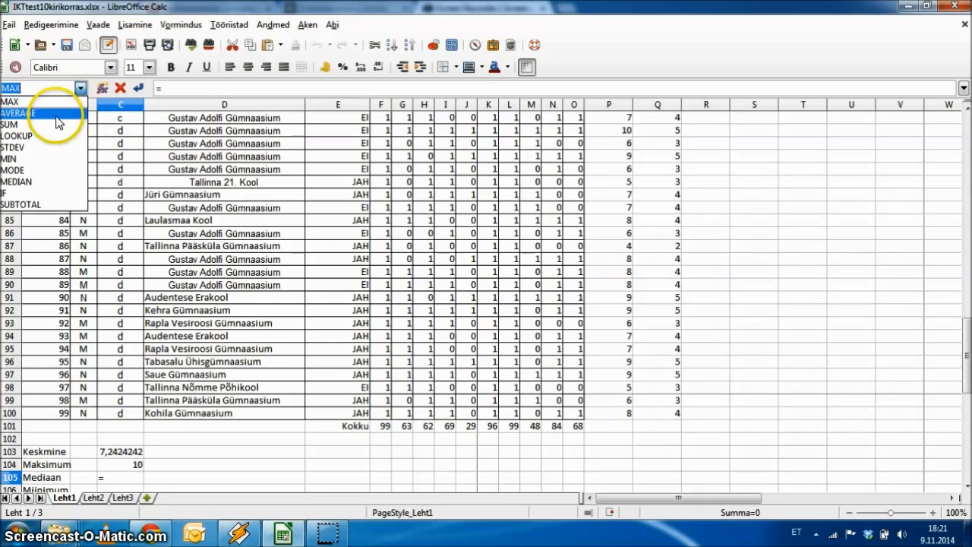
{"action": "left_click", "coordinate": [33, 181]}
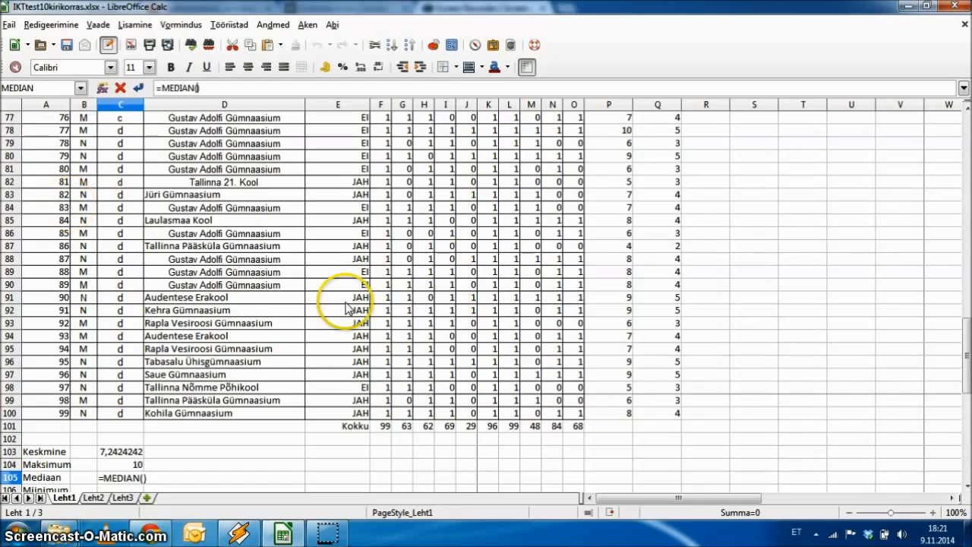
{"action": "left_click_drag", "start_coordinate": [621, 414], "coordinate": [622, 12]}
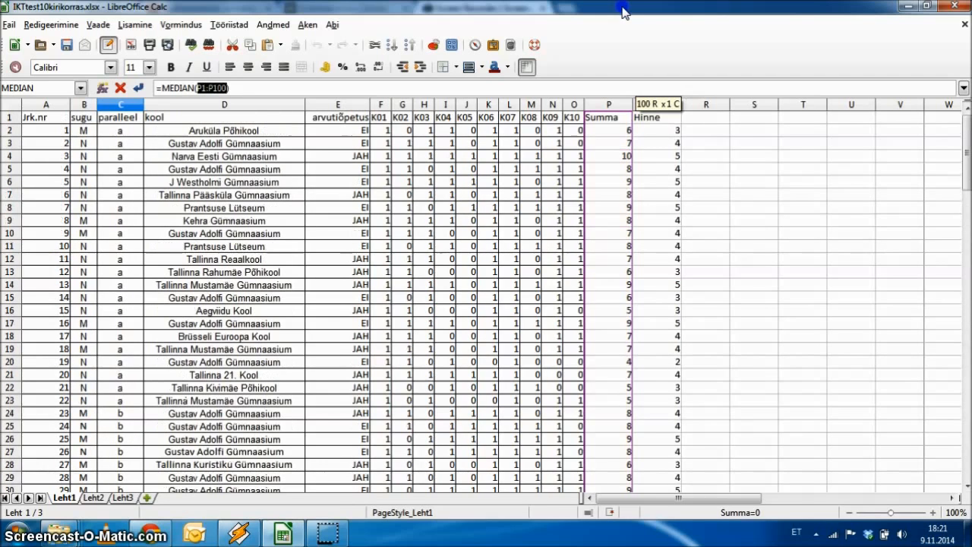
{"action": "left_click_drag", "start_coordinate": [610, 107], "coordinate": [610, 131]}
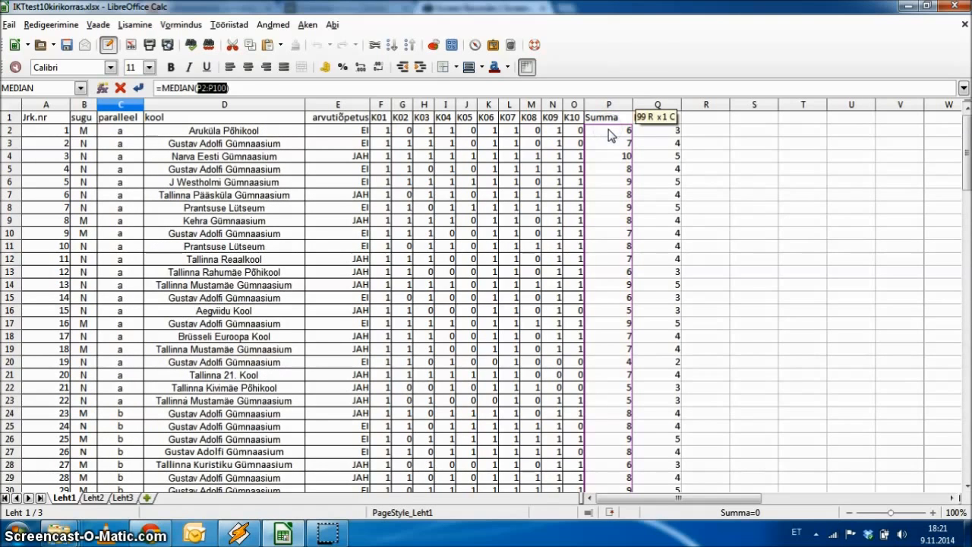
{"action": "key", "text": "Return"}
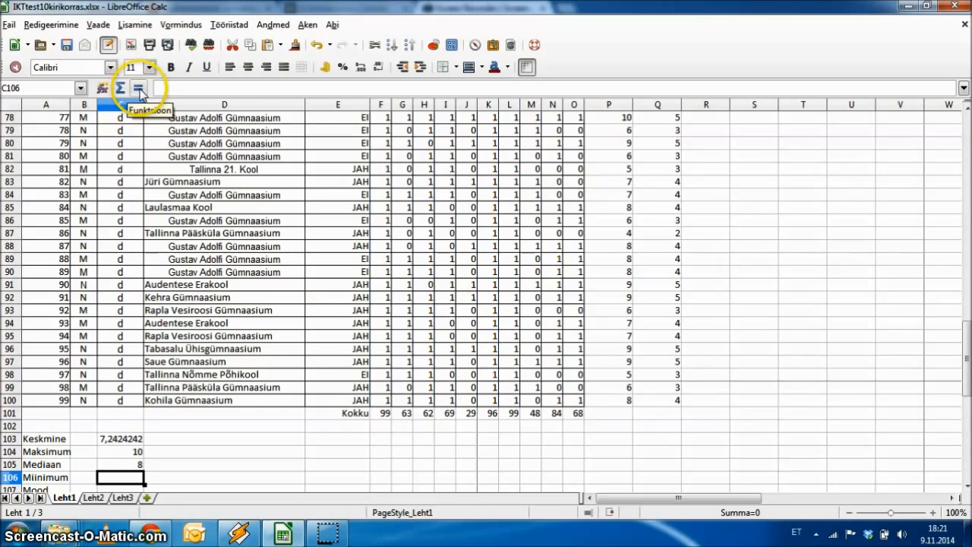
Enter a MIN formula over P2:P100 in C106 for the Miinimum row.
{"action": "left_click", "coordinate": [138, 88]}
{"action": "left_click", "coordinate": [82, 89]}
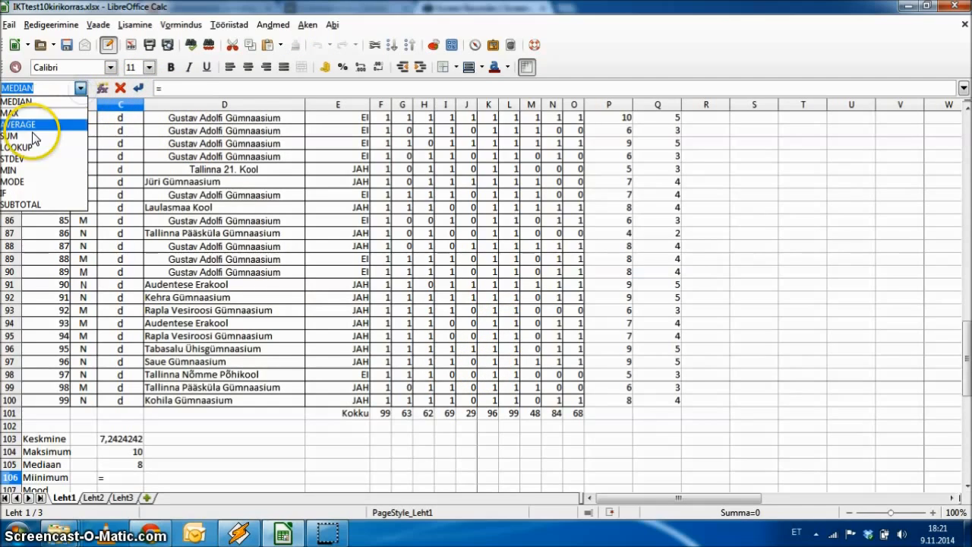
{"action": "left_click", "coordinate": [28, 173]}
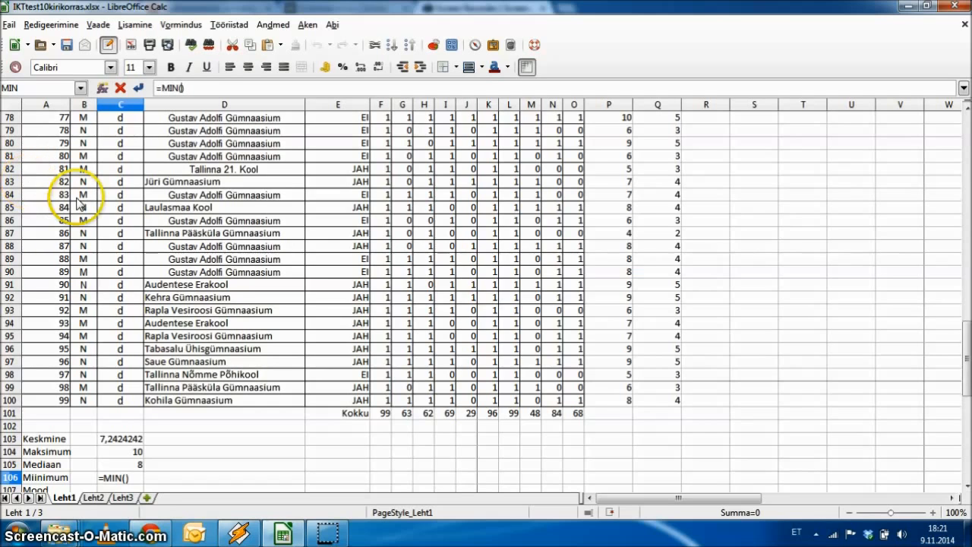
{"action": "left_click_drag", "start_coordinate": [614, 399], "coordinate": [598, 11]}
{"action": "left_click_drag", "start_coordinate": [598, 9], "coordinate": [608, 131]}
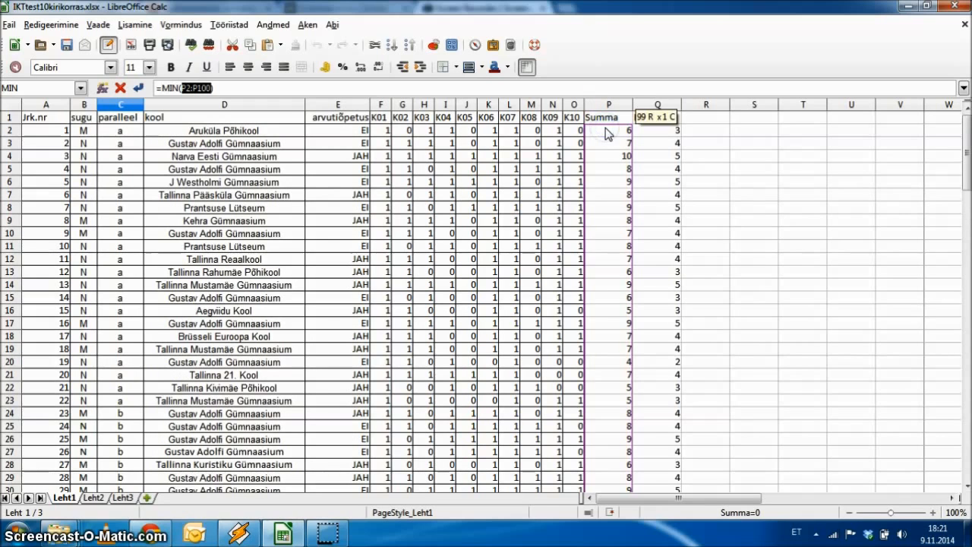
{"action": "key", "text": "Return"}
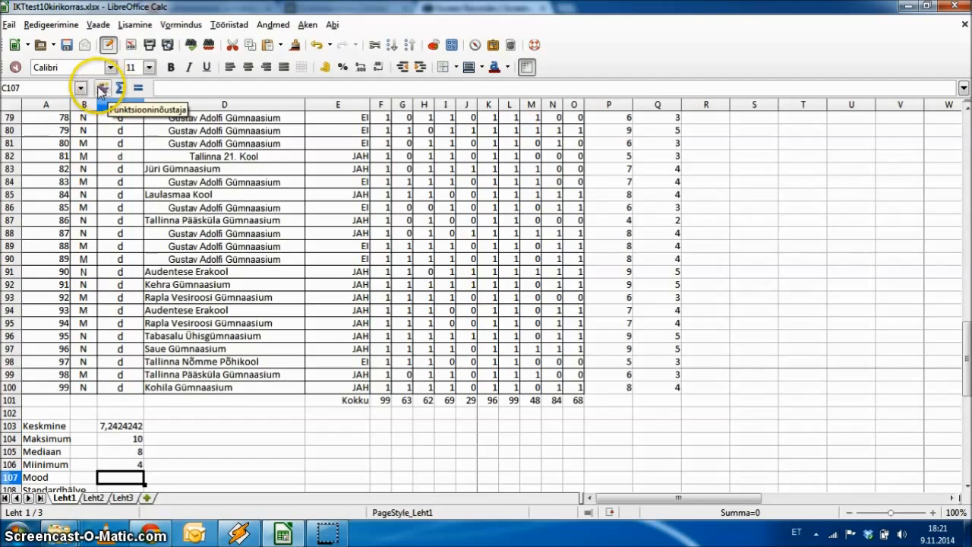
Use the function wizard to insert the MODE function over P2:P100 in C107 for the Mood row.
{"action": "left_click", "coordinate": [103, 91]}
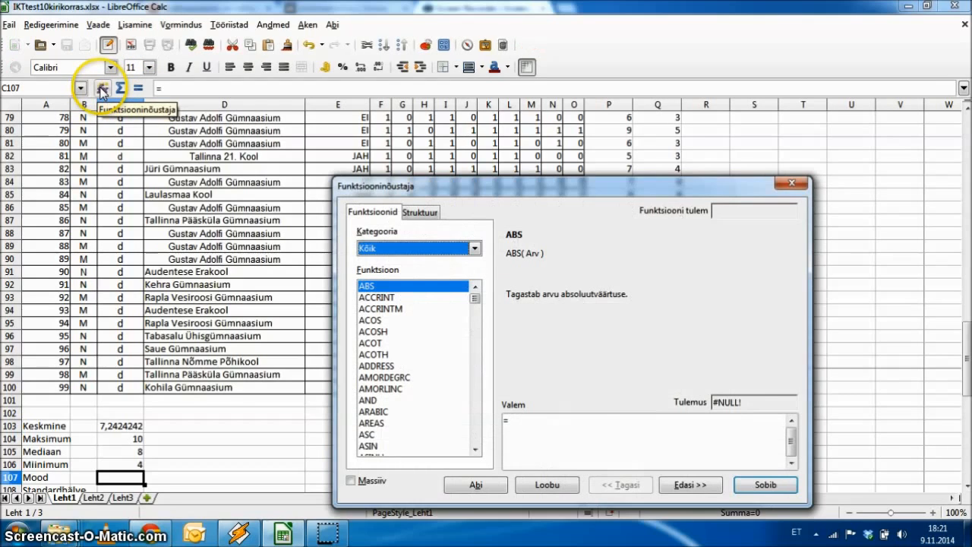
{"action": "left_click", "coordinate": [422, 382]}
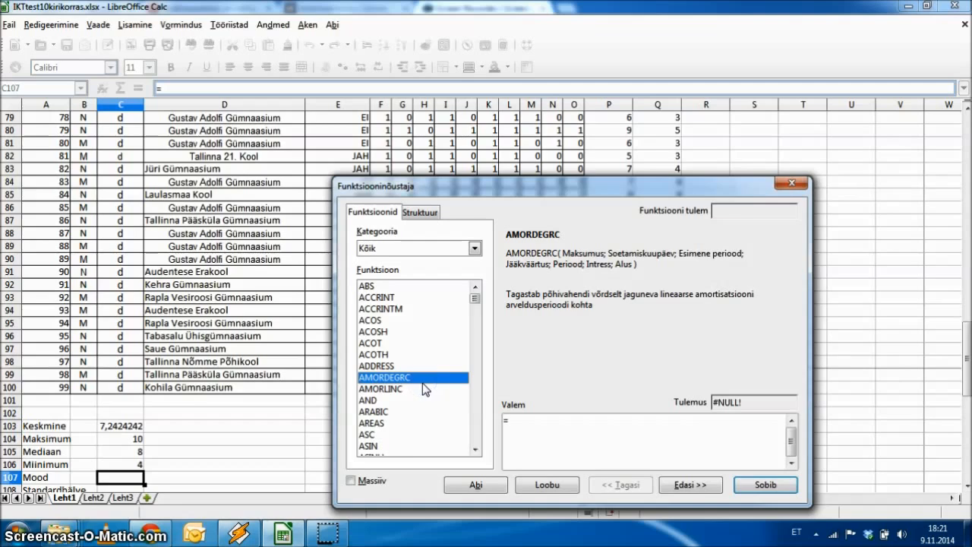
{"action": "type", "text": "mode."}
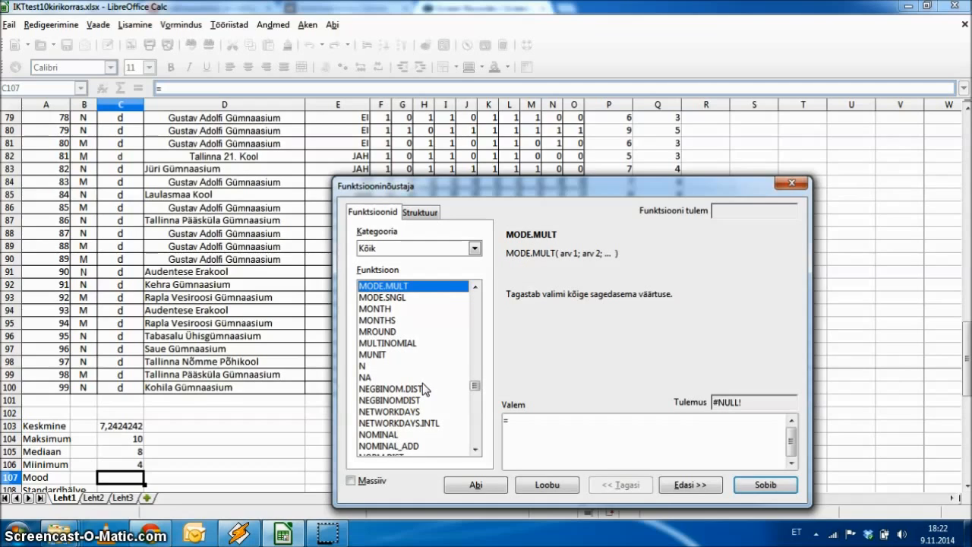
{"action": "scroll", "coordinate": [423, 381], "scroll_direction": "up", "scroll_amount": 1}
{"action": "left_click", "coordinate": [372, 309]}
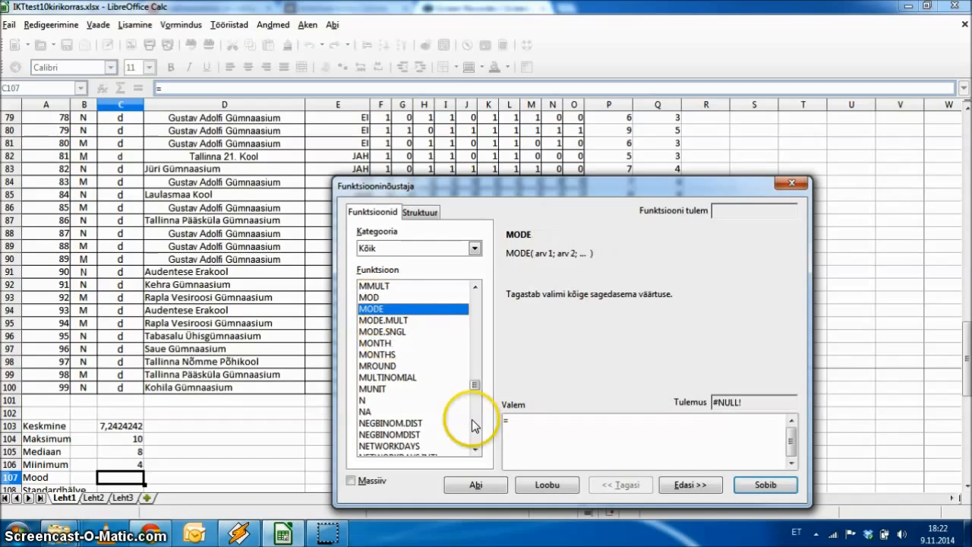
{"action": "left_click", "coordinate": [694, 484]}
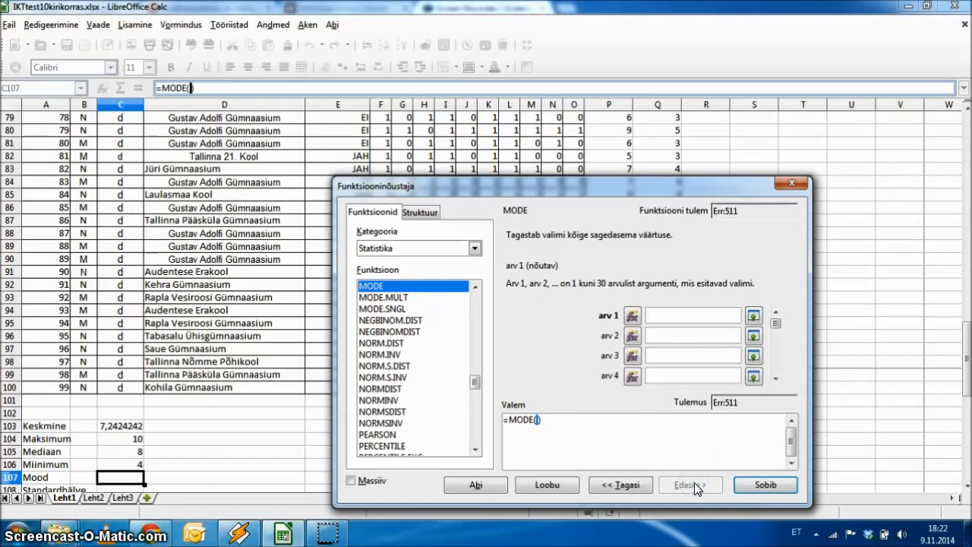
{"action": "left_click_drag", "start_coordinate": [615, 201], "coordinate": [332, 210]}
{"action": "left_click_drag", "start_coordinate": [608, 386], "coordinate": [608, 131]}
{"action": "key", "text": "Return"}
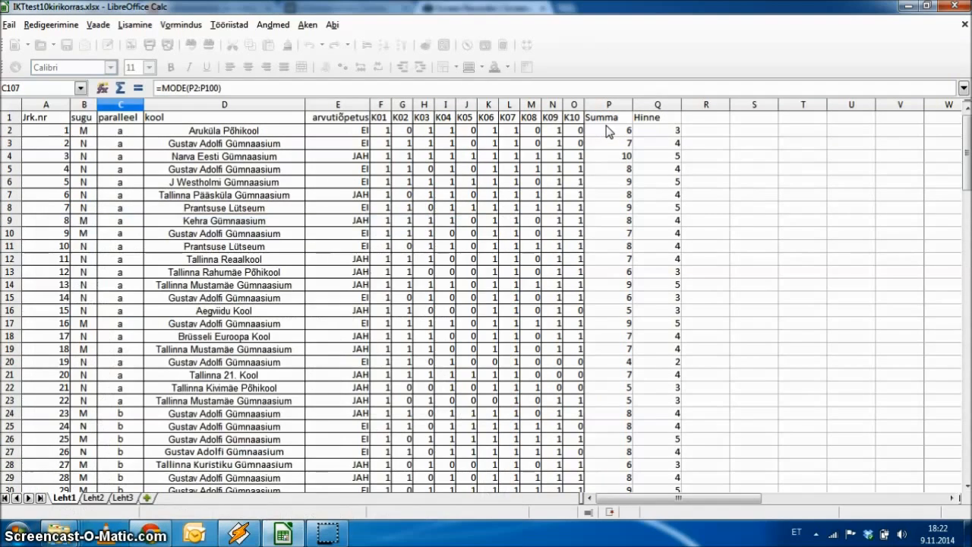
Use the function wizard to insert the STDEV function over P2:P100 in C108 for the Standardhälve row.
{"action": "scroll", "coordinate": [357, 312], "scroll_direction": "down", "scroll_amount": 12}
{"action": "scroll", "coordinate": [316, 325], "scroll_direction": "down", "scroll_amount": 20}
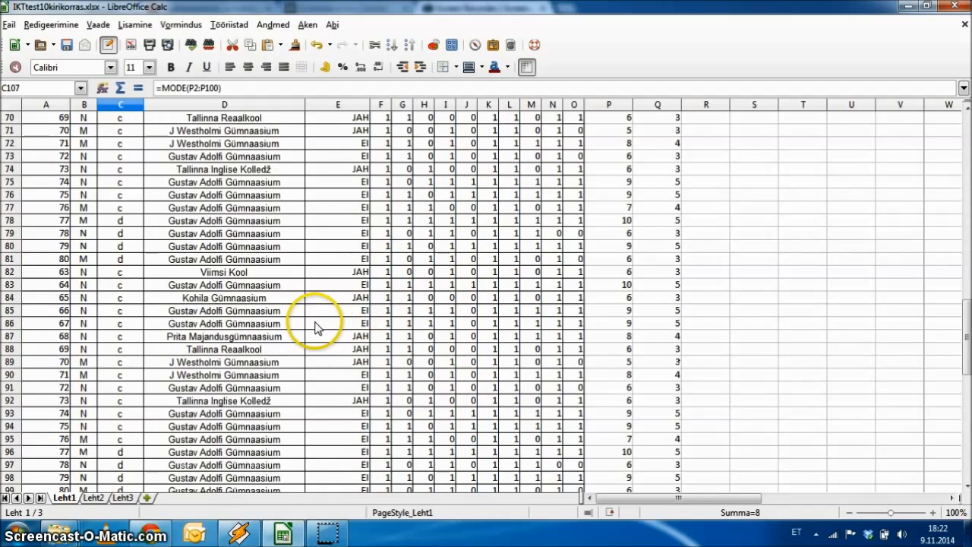
{"action": "left_click", "coordinate": [128, 148]}
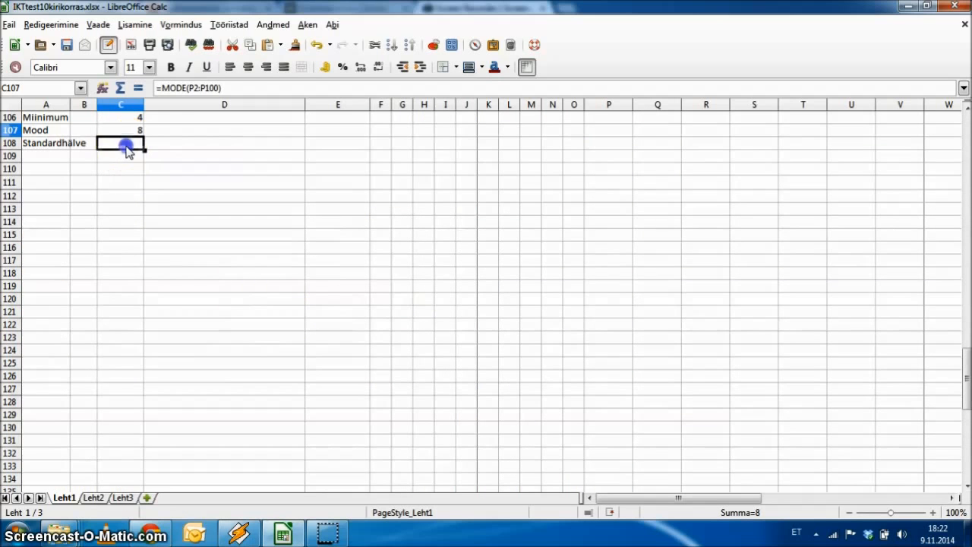
{"action": "scroll", "coordinate": [108, 194], "scroll_direction": "up", "scroll_amount": 2}
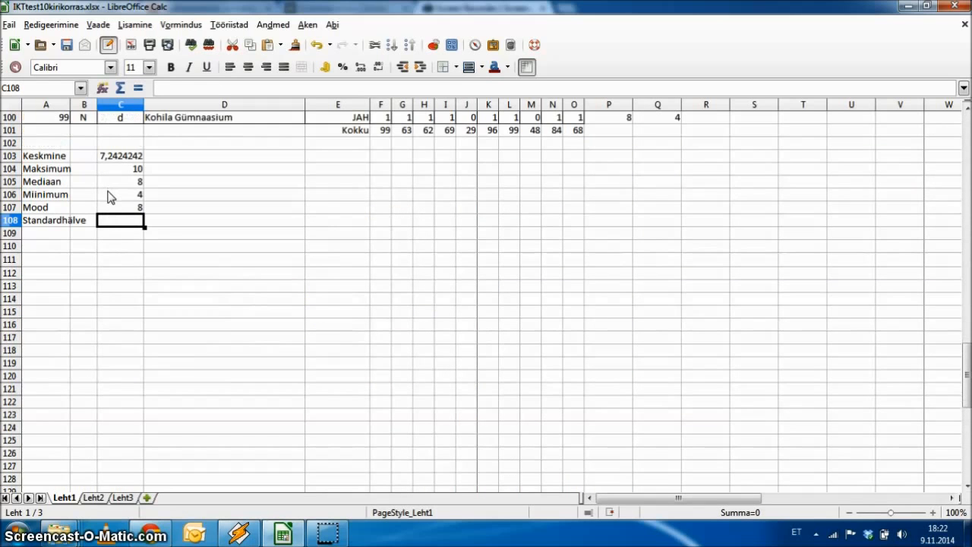
{"action": "left_click", "coordinate": [102, 89]}
{"action": "left_click", "coordinate": [104, 376]}
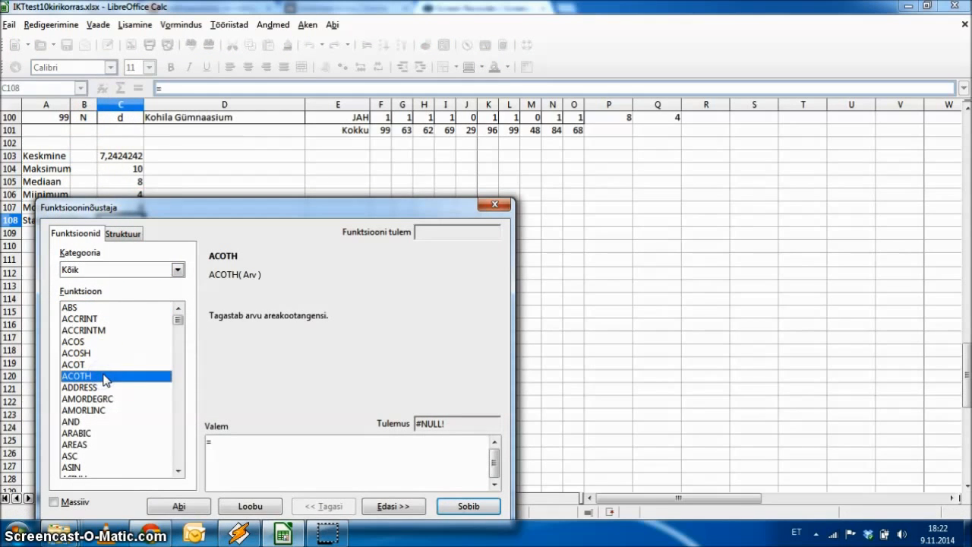
{"action": "type", "text": "stdev.p"}
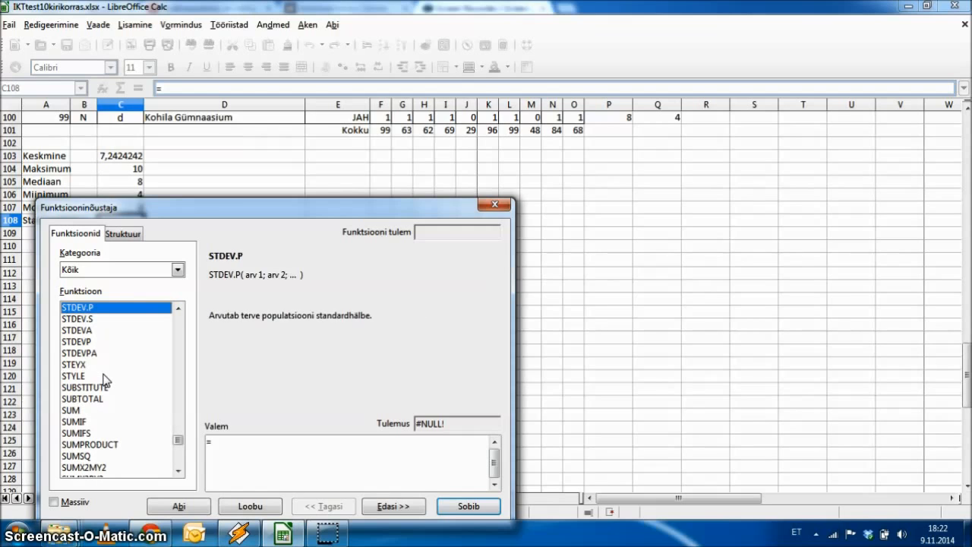
{"action": "key", "text": "Down"}
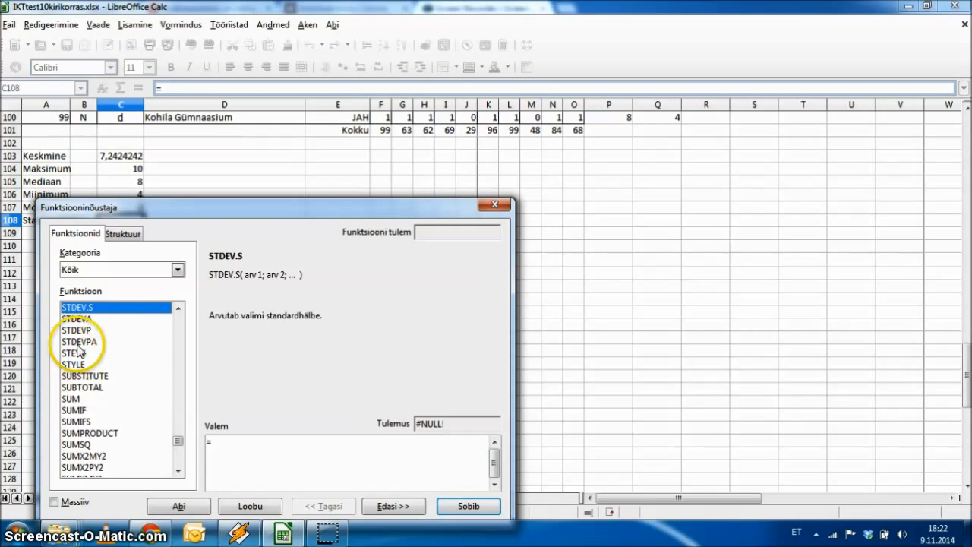
{"action": "scroll", "coordinate": [76, 365], "scroll_direction": "up", "scroll_amount": 1}
{"action": "left_click", "coordinate": [79, 318]}
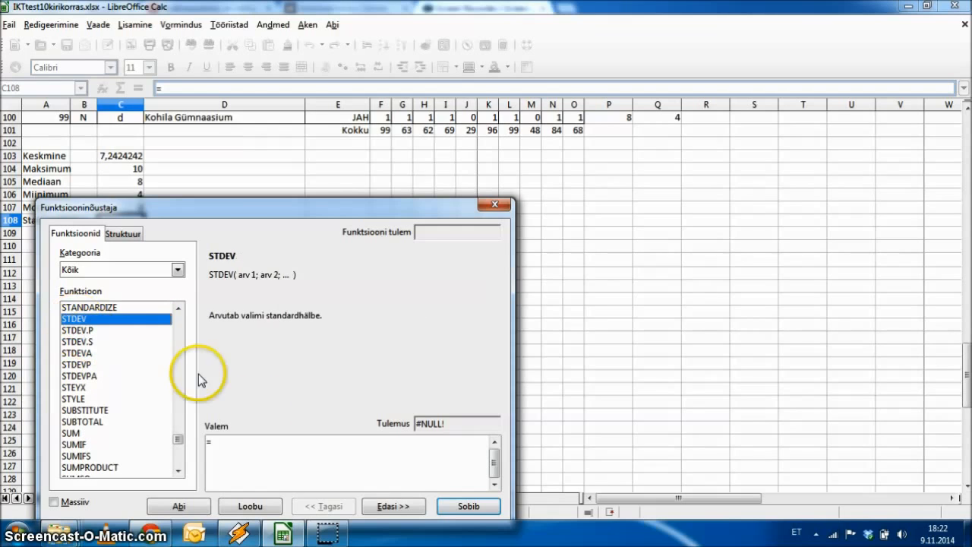
{"action": "left_click", "coordinate": [392, 507]}
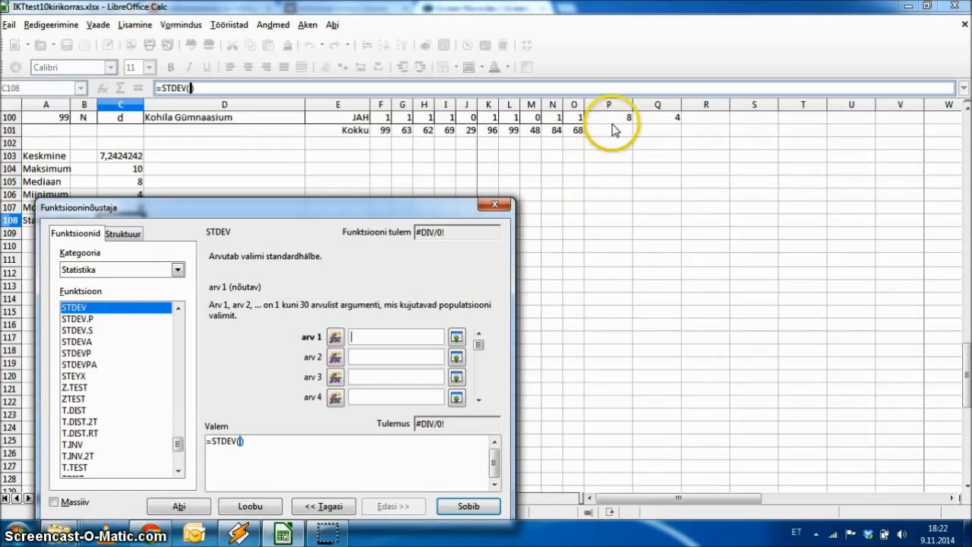
{"action": "mouse_move", "coordinate": [614, 120]}
{"action": "left_mouse_down"}
{"action": "mouse_move", "coordinate": [612, 51]}
{"action": "mouse_move", "coordinate": [613, 130]}
{"action": "left_mouse_up"}
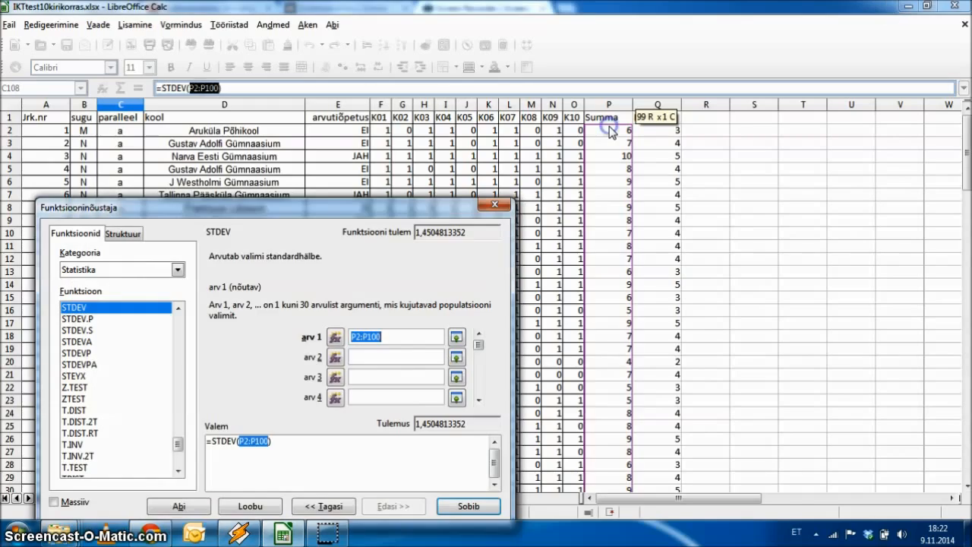
{"action": "left_click", "coordinate": [469, 506]}
{"action": "scroll", "coordinate": [357, 414], "scroll_direction": "down", "scroll_amount": 17}
{"action": "scroll", "coordinate": [272, 383], "scroll_direction": "down", "scroll_amount": 13}
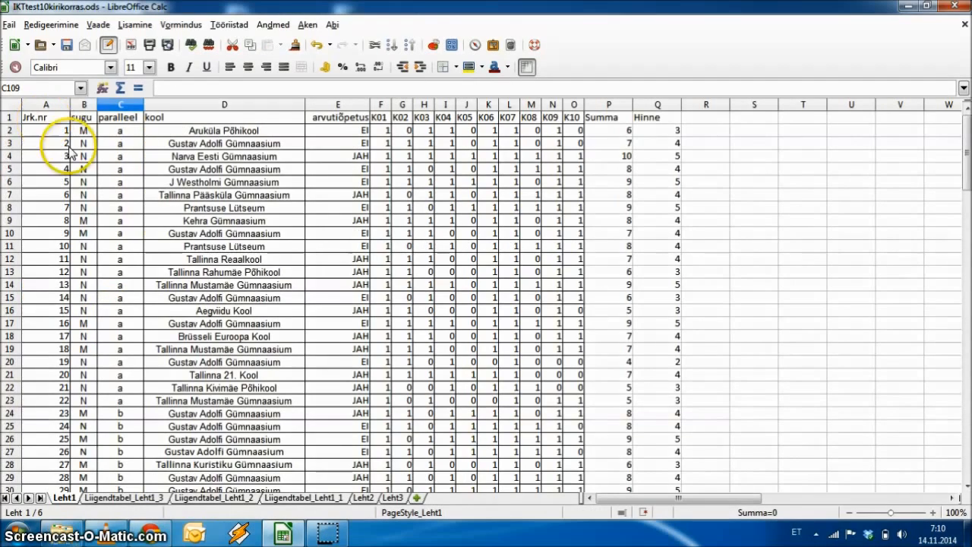
Add the label Mittearvestatud in A109, below the Standardhälve row.
{"action": "scroll", "coordinate": [168, 264], "scroll_direction": "down", "scroll_amount": 2}
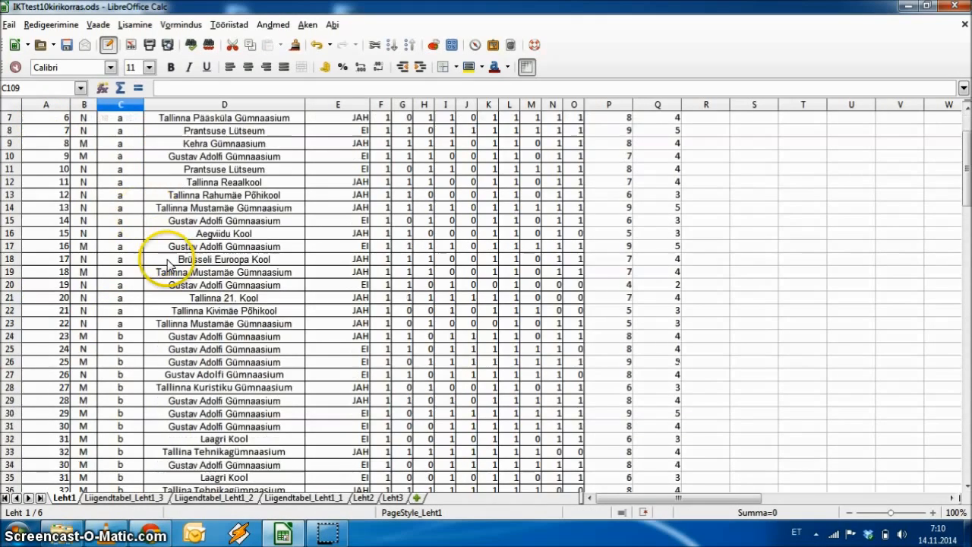
{"action": "scroll", "coordinate": [167, 263], "scroll_direction": "down", "scroll_amount": 20}
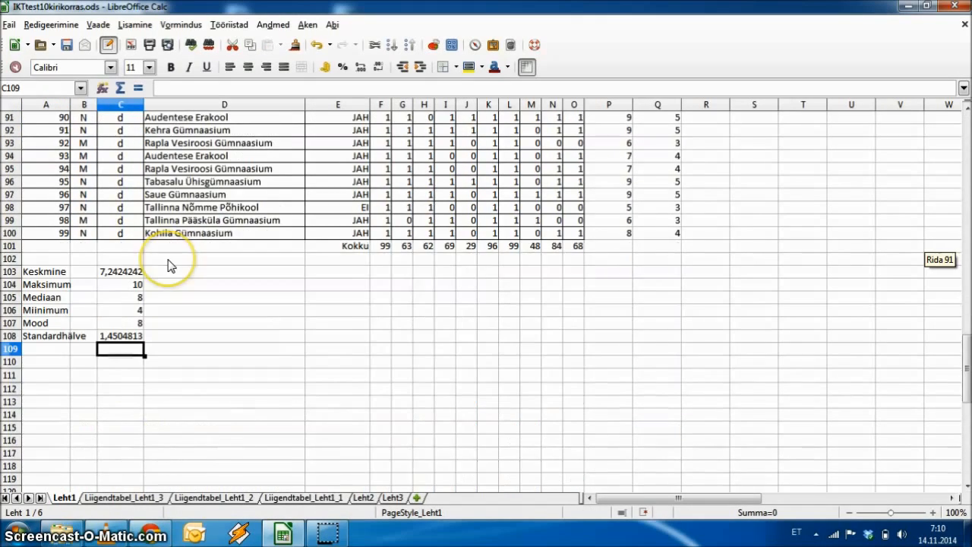
{"action": "left_click", "coordinate": [40, 351]}
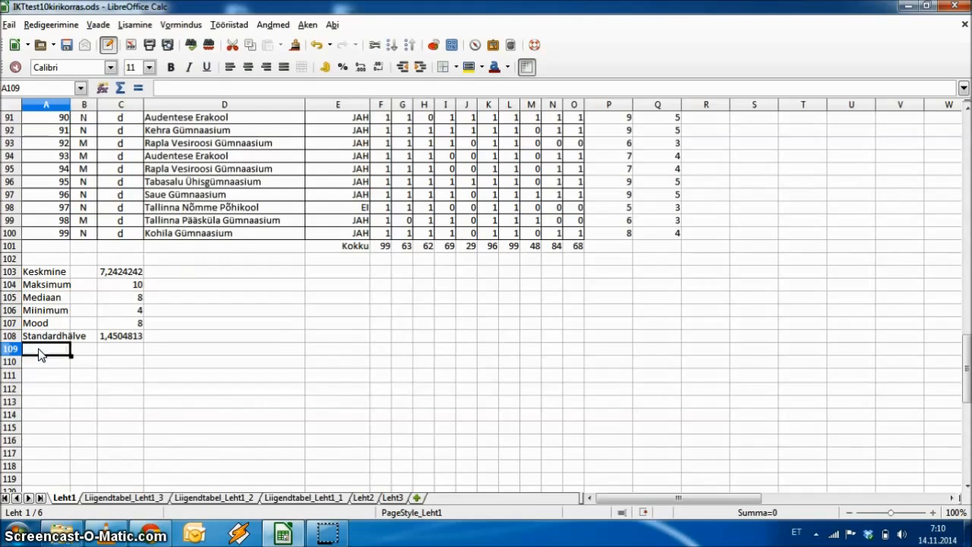
{"action": "type", "text": "M"}
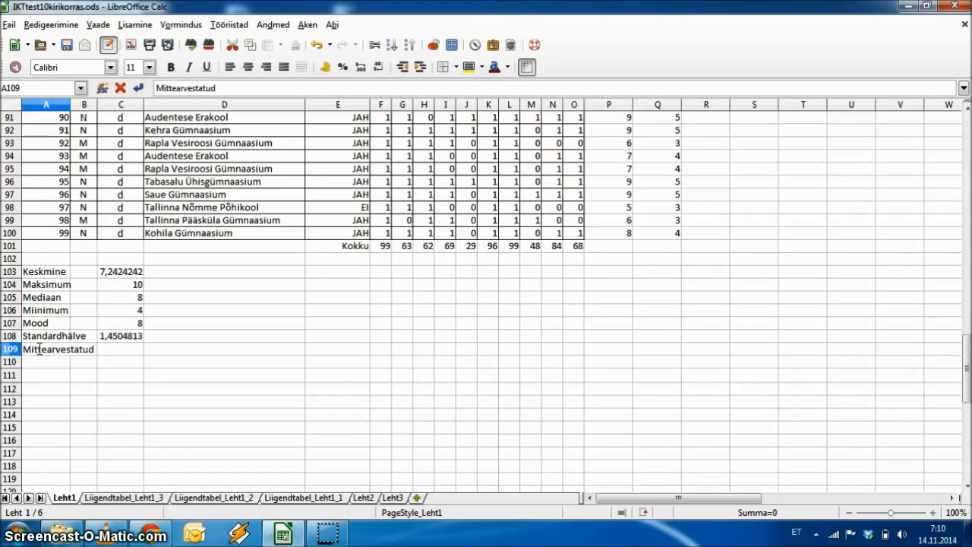
{"action": "type", "text": "ittearvestatud"}
{"action": "key", "text": "Tab"}
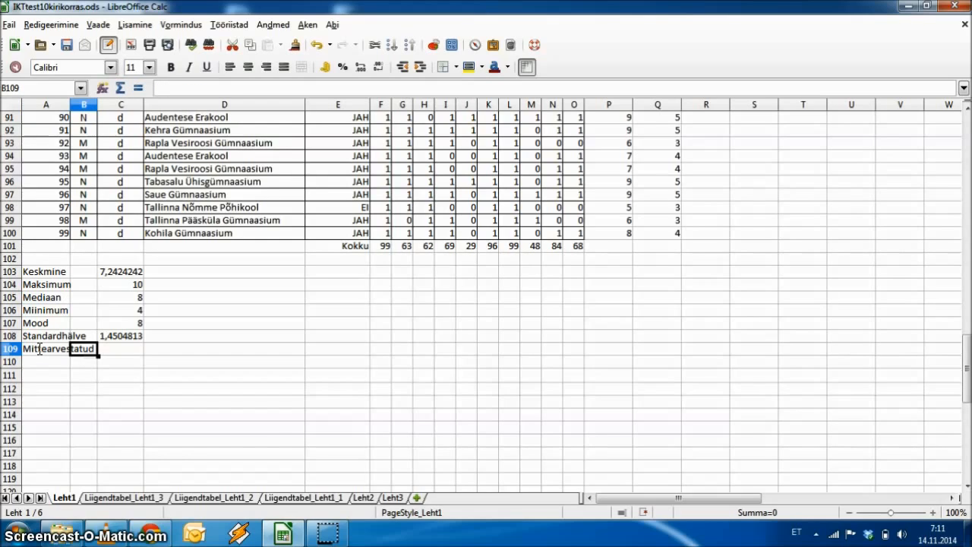
{"action": "key", "text": "Tab"}
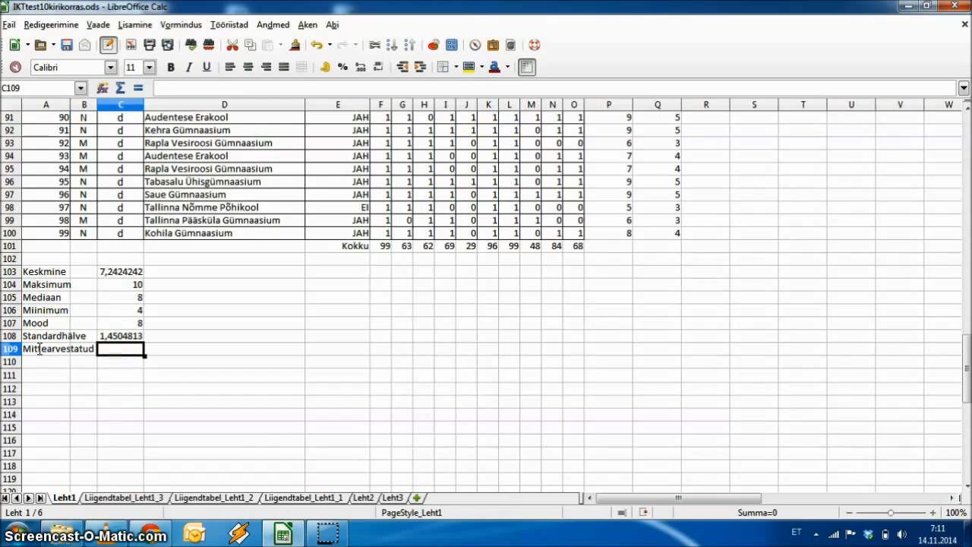
Use the function wizard to insert COUNTIF in C109, counting grades in Q2:Q100 that meet the condition "<=2".
{"action": "left_click", "coordinate": [103, 89]}
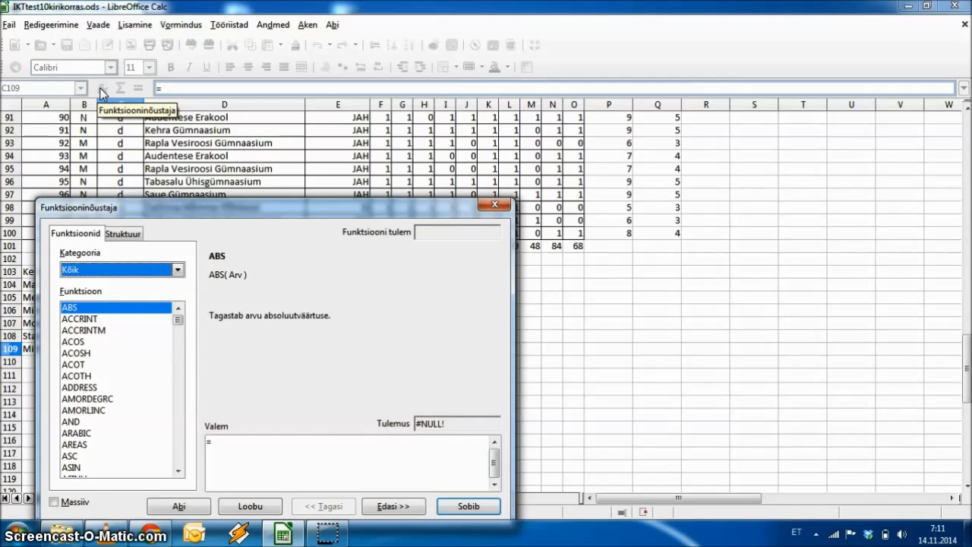
{"action": "left_click", "coordinate": [102, 400]}
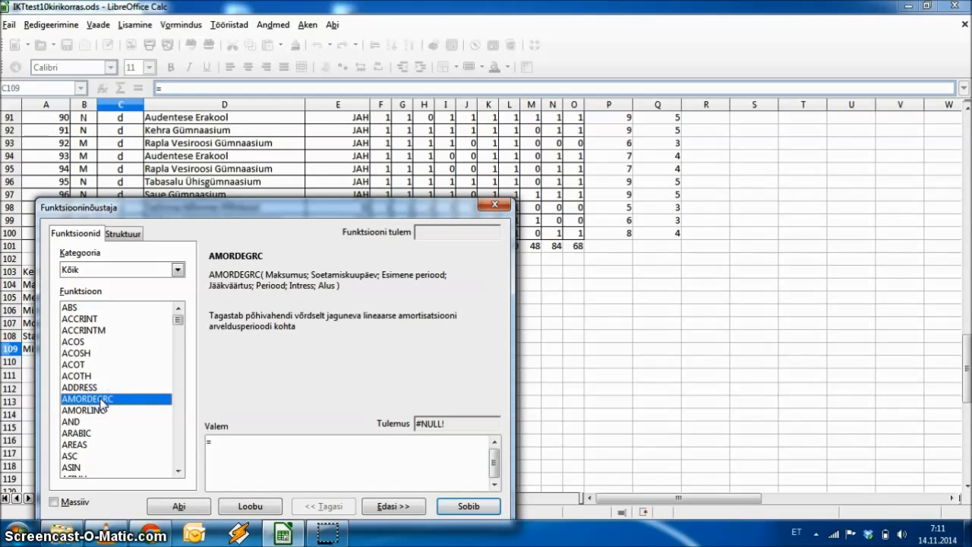
{"action": "type", "text": "countif"}
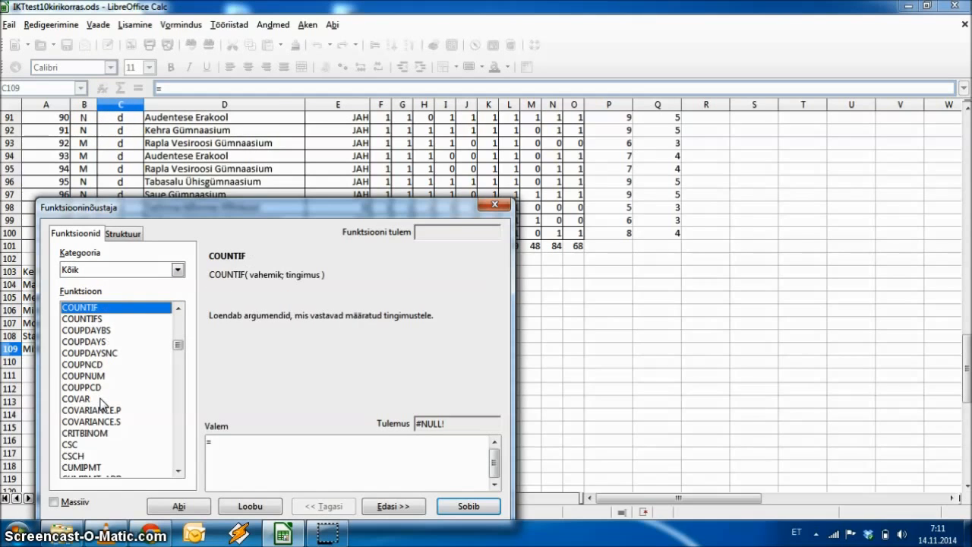
{"action": "left_click", "coordinate": [389, 507]}
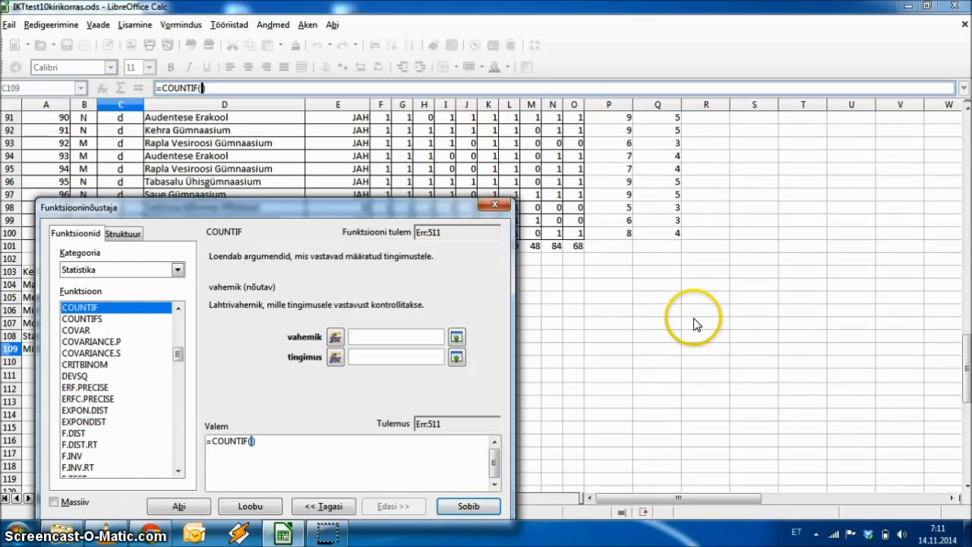
{"action": "left_click_drag", "start_coordinate": [659, 234], "coordinate": [656, 60]}
{"action": "left_click_drag", "start_coordinate": [657, 105], "coordinate": [656, 129]}
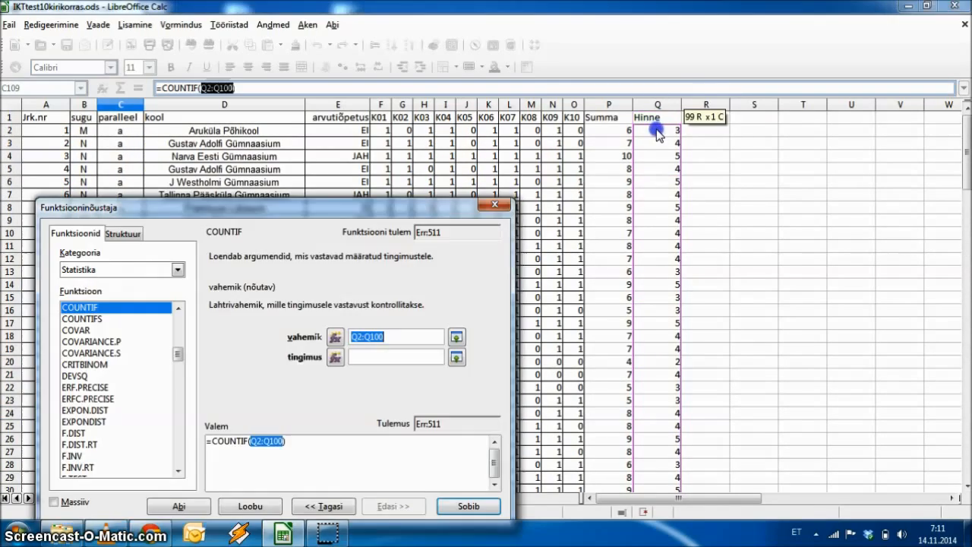
{"action": "left_click", "coordinate": [384, 356]}
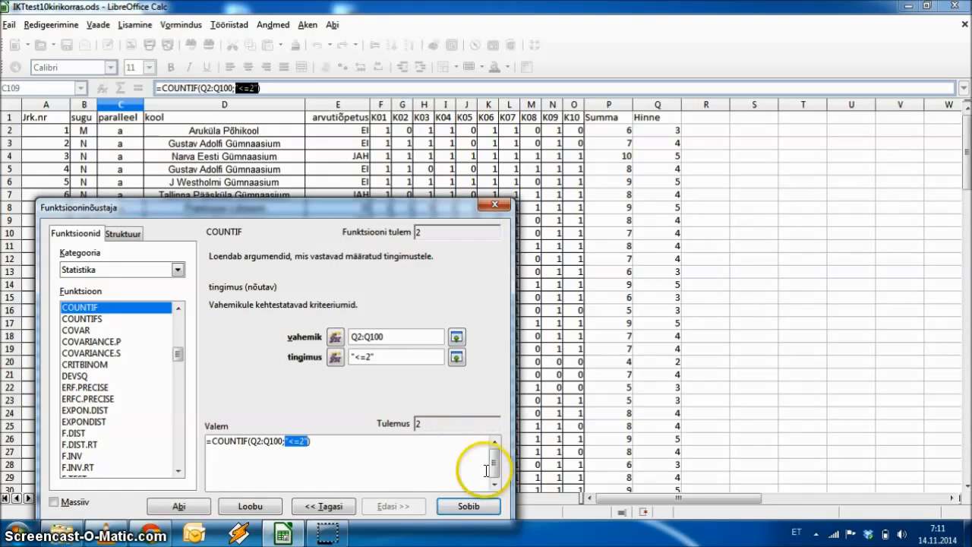
{"action": "left_click", "coordinate": [468, 506]}
{"action": "scroll", "coordinate": [334, 362], "scroll_direction": "down", "scroll_amount": 11}
{"action": "scroll", "coordinate": [335, 362], "scroll_direction": "down", "scroll_amount": 20}
{"action": "scroll", "coordinate": [311, 332], "scroll_direction": "up", "scroll_amount": 2}
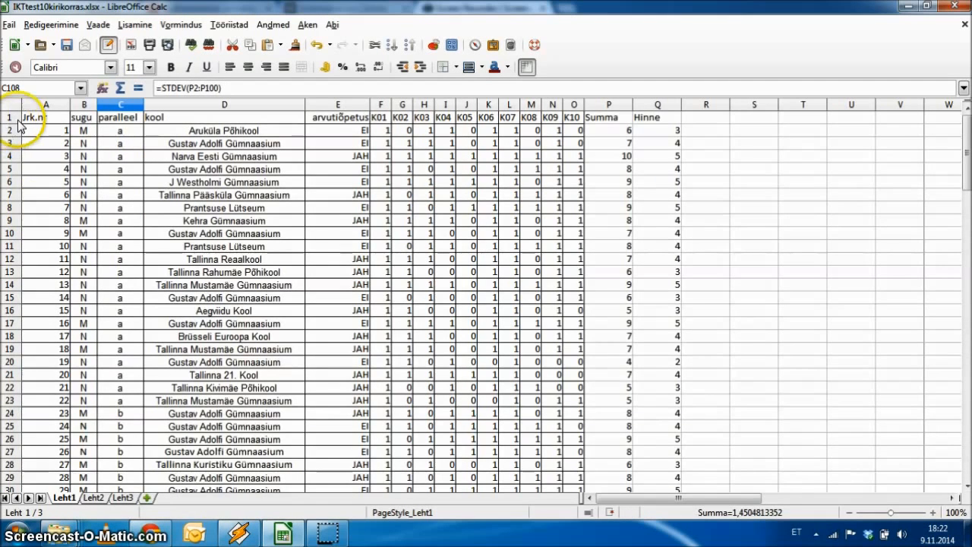
Apply an AutoFilter to the header row 1 of the Leht1 table.
{"action": "left_click", "coordinate": [9, 118]}
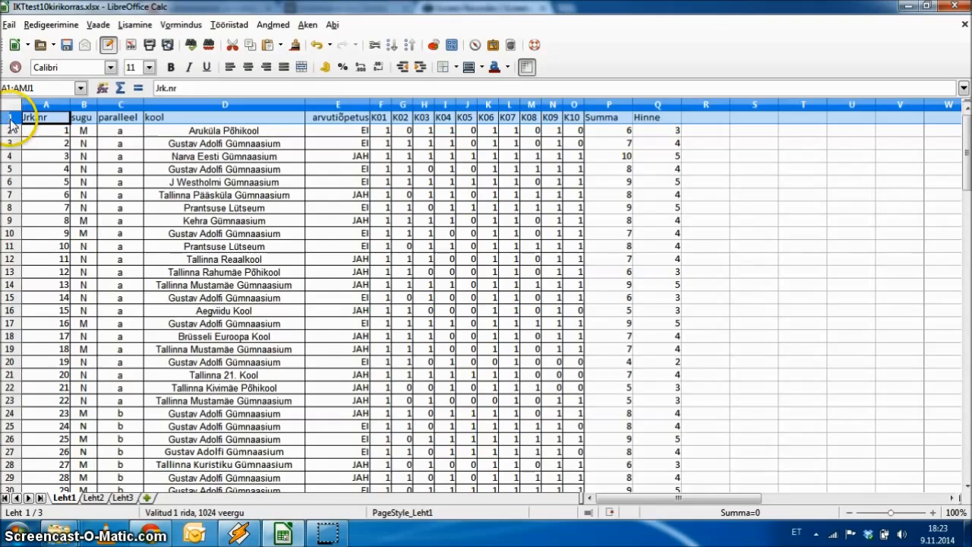
{"action": "left_click", "coordinate": [270, 25]}
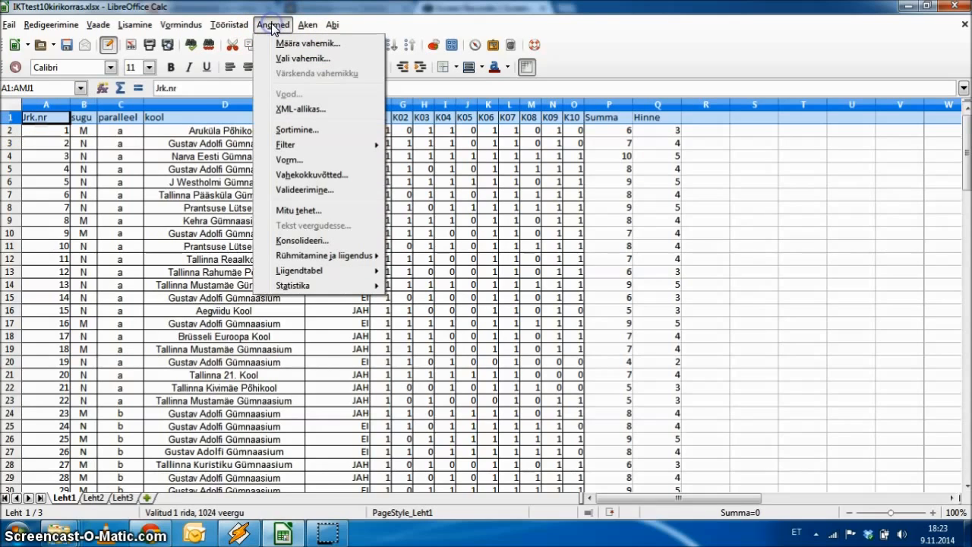
{"action": "mouse_move", "coordinate": [357, 144]}
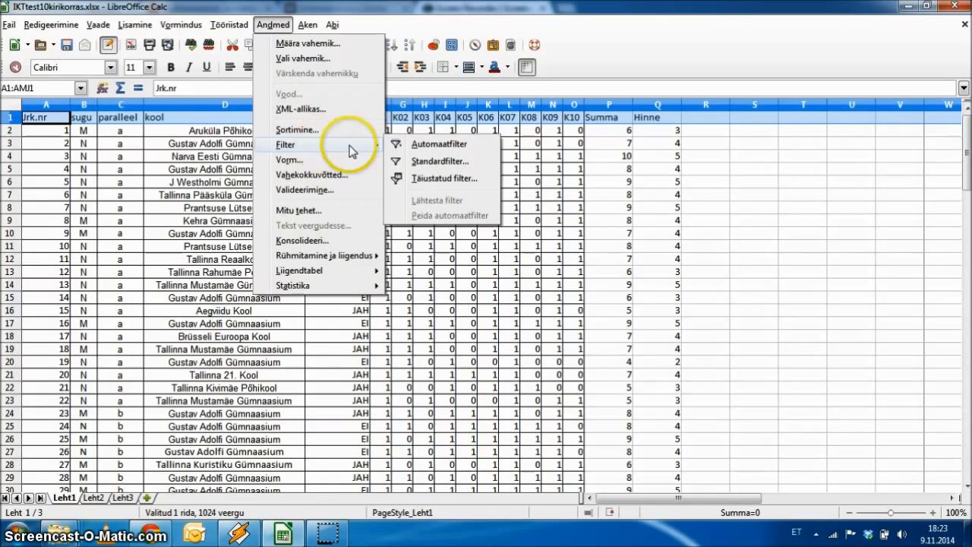
{"action": "left_click", "coordinate": [419, 146]}
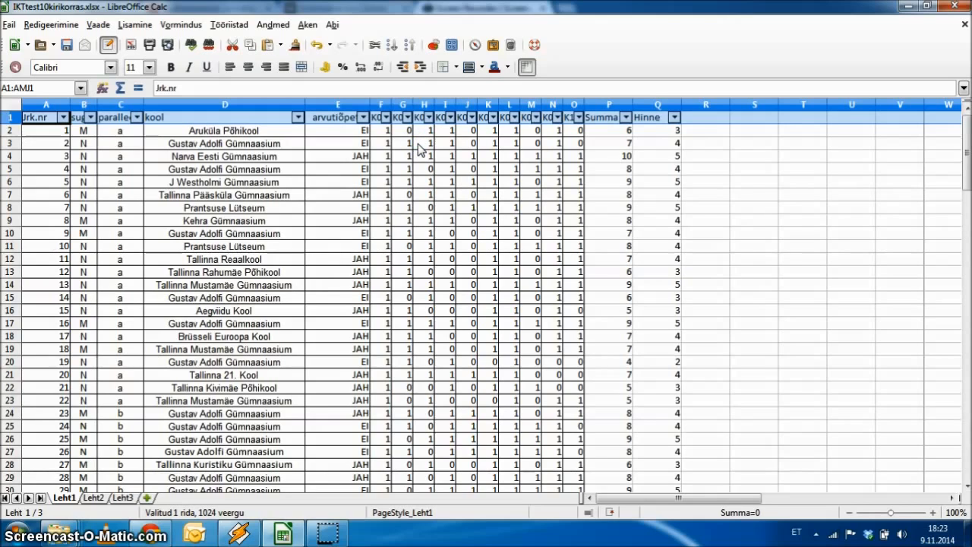
Sort the student table by the Hinne column in ascending order and review the sorted rows.
{"action": "left_click", "coordinate": [675, 118]}
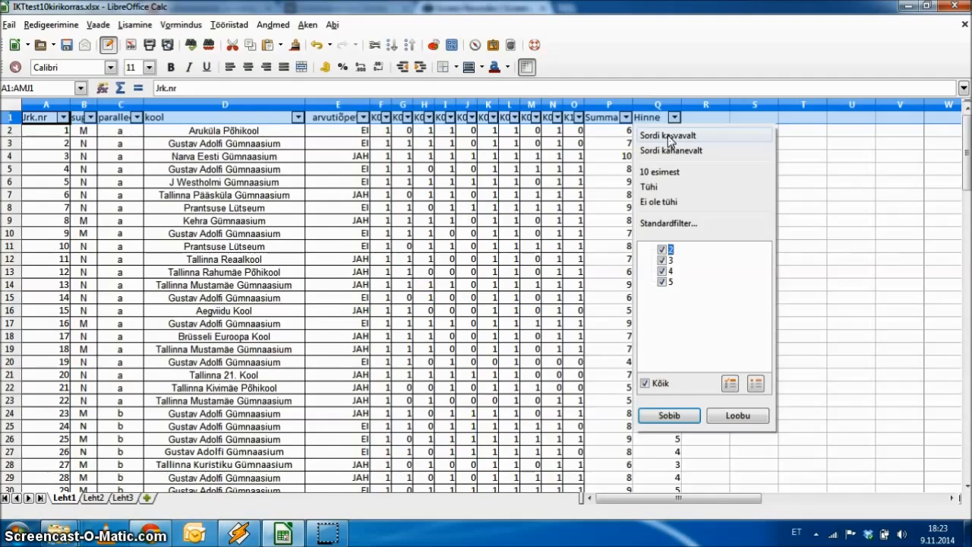
{"action": "left_click", "coordinate": [669, 136]}
{"action": "scroll", "coordinate": [649, 174], "scroll_direction": "down", "scroll_amount": 5}
{"action": "scroll", "coordinate": [649, 173], "scroll_direction": "down", "scroll_amount": 20}
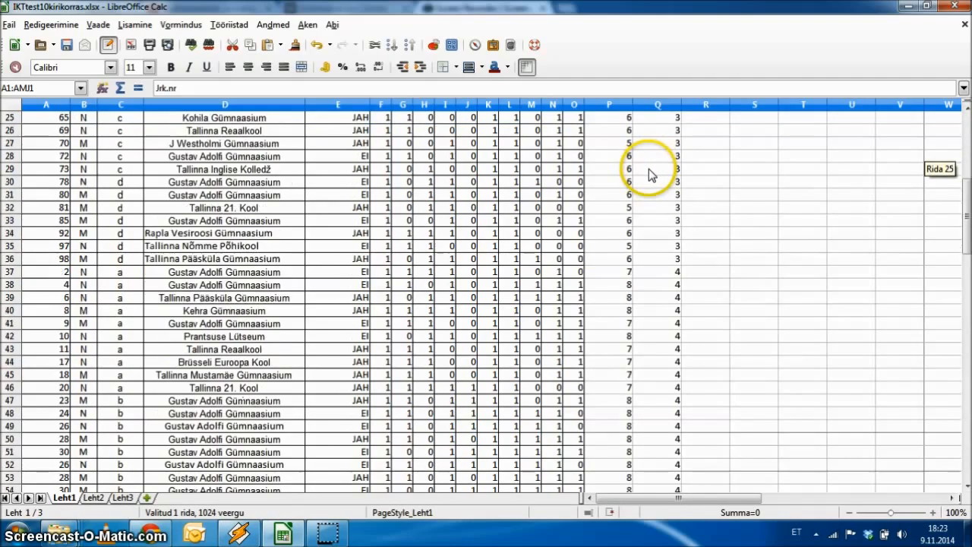
{"action": "scroll", "coordinate": [649, 171], "scroll_direction": "down", "scroll_amount": 2}
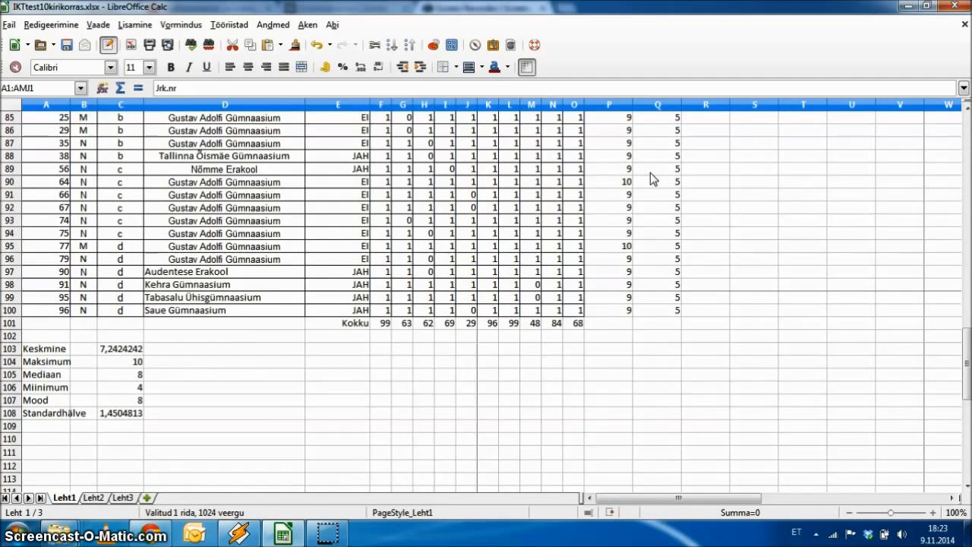
{"action": "scroll", "coordinate": [650, 172], "scroll_direction": "up", "scroll_amount": 20}
{"action": "scroll", "coordinate": [650, 172], "scroll_direction": "up", "scroll_amount": 2}
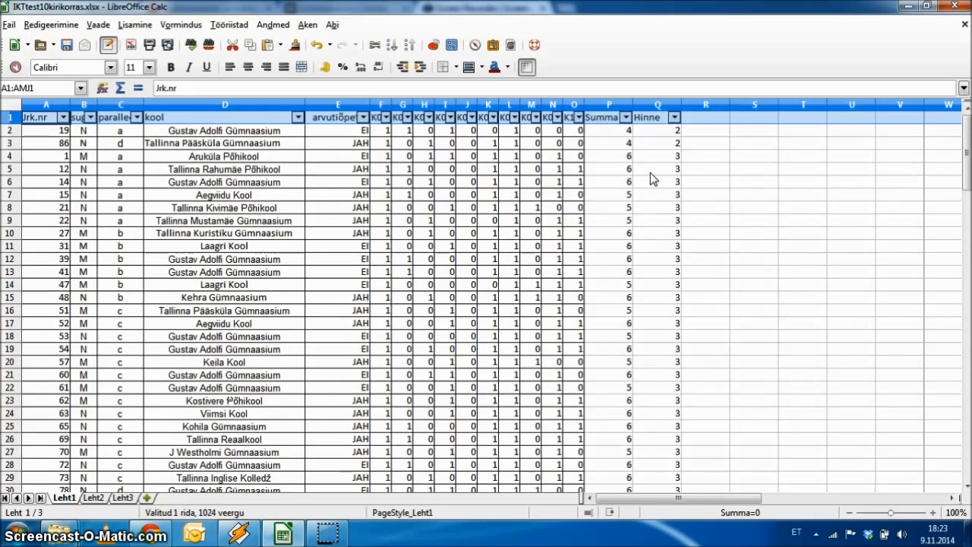
Sort the student table by the Hinne column in descending order.
{"action": "left_click", "coordinate": [673, 117]}
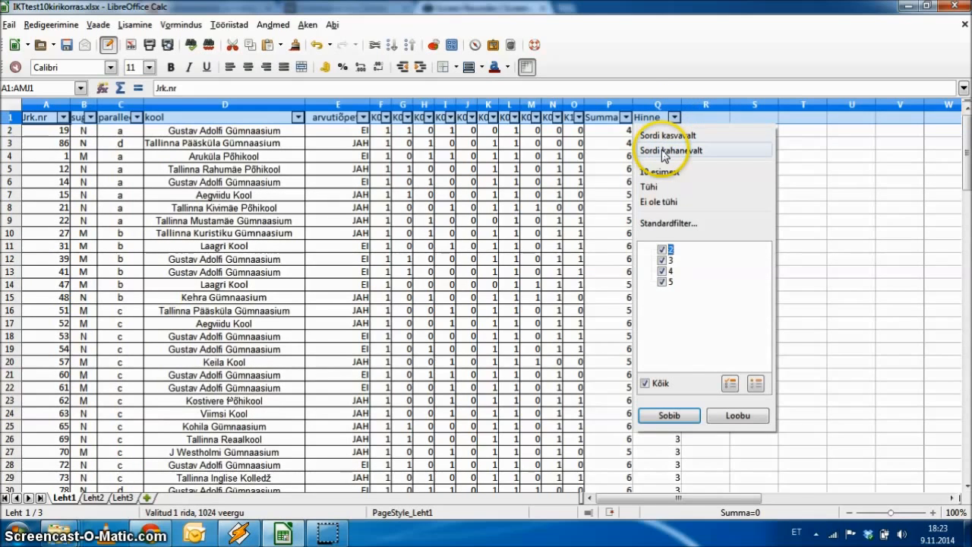
{"action": "left_click", "coordinate": [661, 150]}
{"action": "scroll", "coordinate": [656, 157], "scroll_direction": "down", "scroll_amount": 3}
{"action": "scroll", "coordinate": [656, 160], "scroll_direction": "up", "scroll_amount": 3}
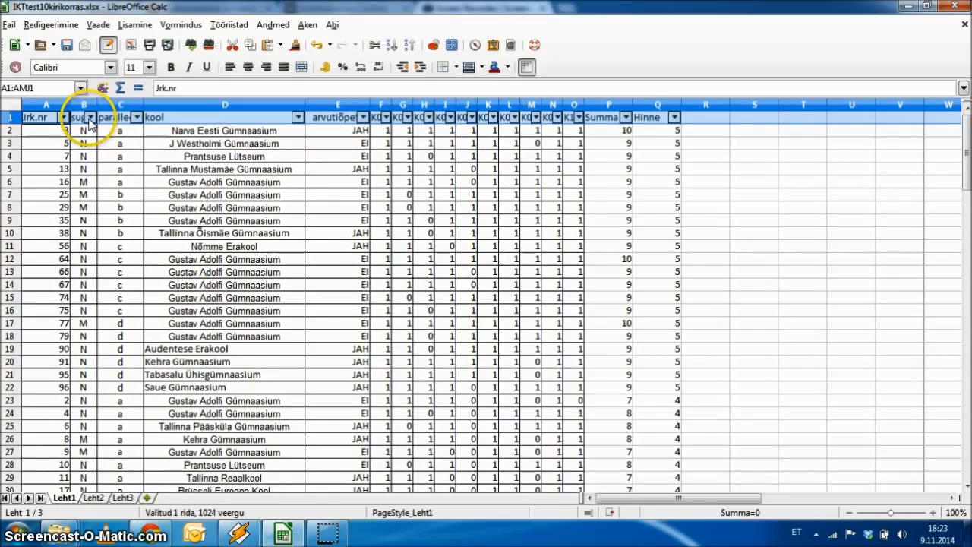
Filter the sugu column to show only the N rows, excluding M.
{"action": "left_click", "coordinate": [90, 119]}
{"action": "left_click", "coordinate": [100, 250]}
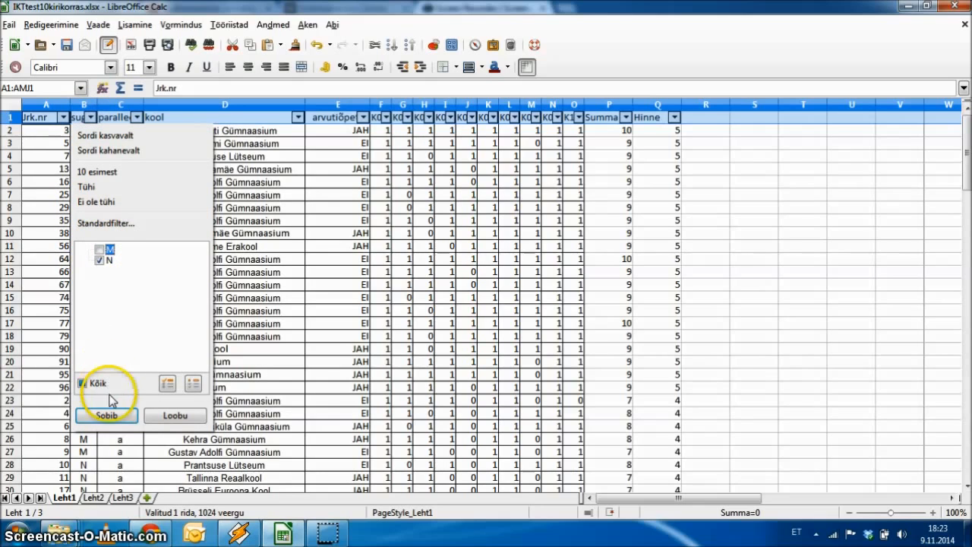
{"action": "left_click", "coordinate": [106, 415]}
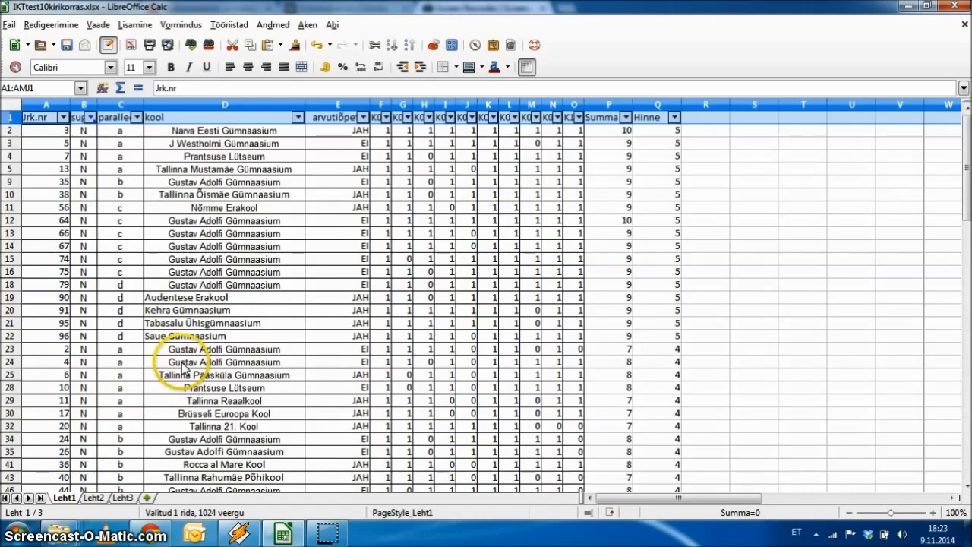
Switch the sugu column filter to show only the M rows, excluding N, and look through the filtered rows.
{"action": "scroll", "coordinate": [182, 368], "scroll_direction": "down", "scroll_amount": 3}
{"action": "scroll", "coordinate": [182, 369], "scroll_direction": "up", "scroll_amount": 3}
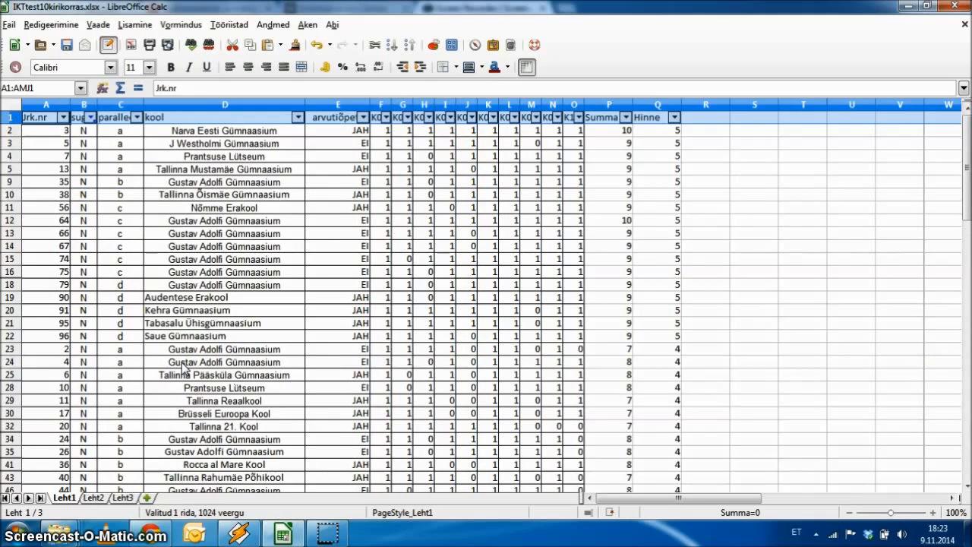
{"action": "left_click", "coordinate": [90, 117]}
{"action": "left_click", "coordinate": [100, 249]}
{"action": "left_click", "coordinate": [100, 260]}
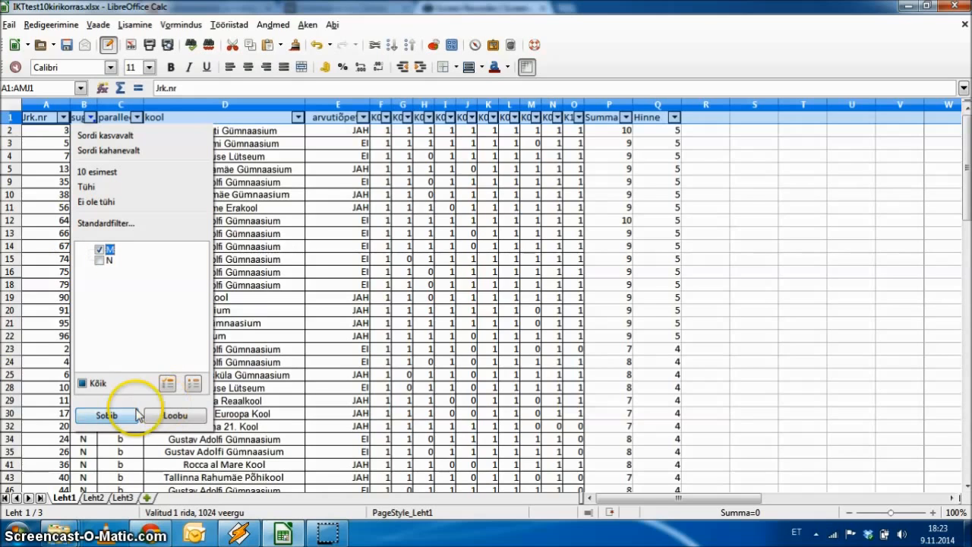
{"action": "left_click", "coordinate": [137, 414]}
{"action": "scroll", "coordinate": [115, 318], "scroll_direction": "down", "scroll_amount": 5}
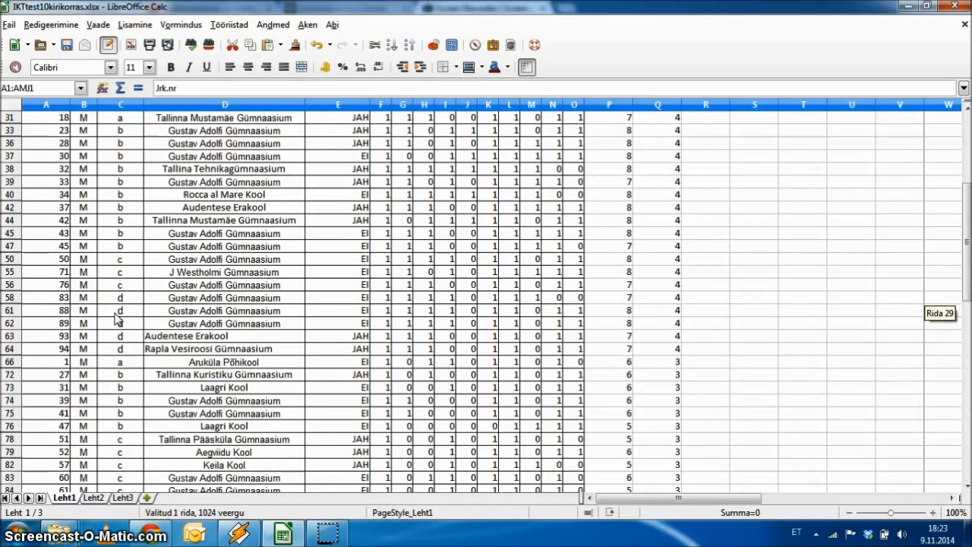
{"action": "scroll", "coordinate": [115, 317], "scroll_direction": "up", "scroll_amount": 3}
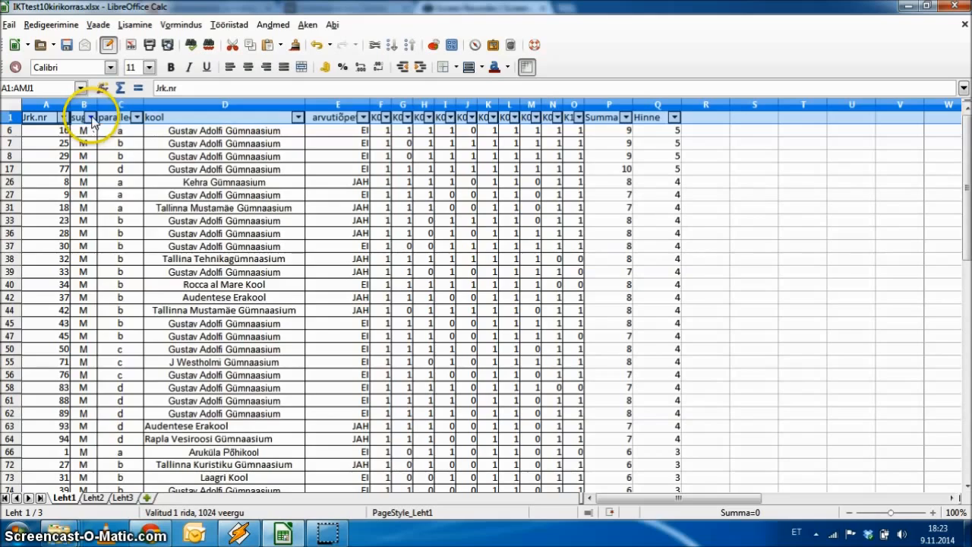
Show both M and N rows in the sugu column again and sort the table by Jrk.nr in ascending order.
{"action": "left_click", "coordinate": [91, 117]}
{"action": "left_click", "coordinate": [100, 260]}
{"action": "left_click", "coordinate": [118, 415]}
{"action": "left_click", "coordinate": [63, 117]}
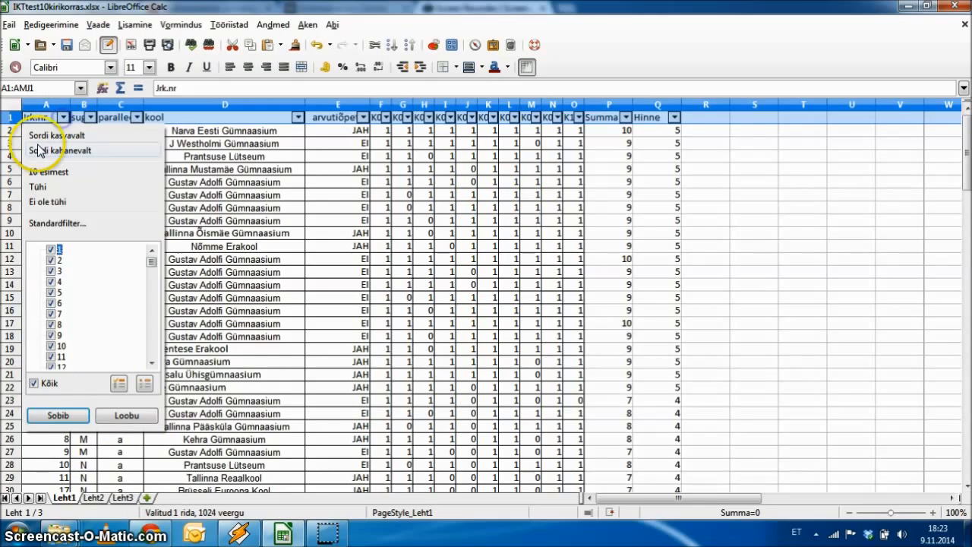
{"action": "left_click", "coordinate": [44, 137]}
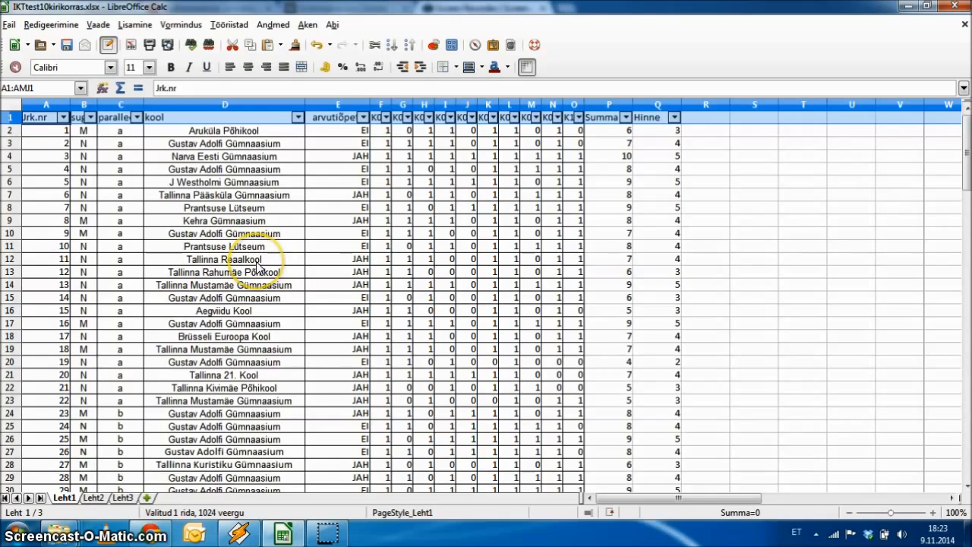
Start a new pivot table from the current selection A1:Q100 of the Leht1 student table.
{"action": "left_click", "coordinate": [44, 120]}
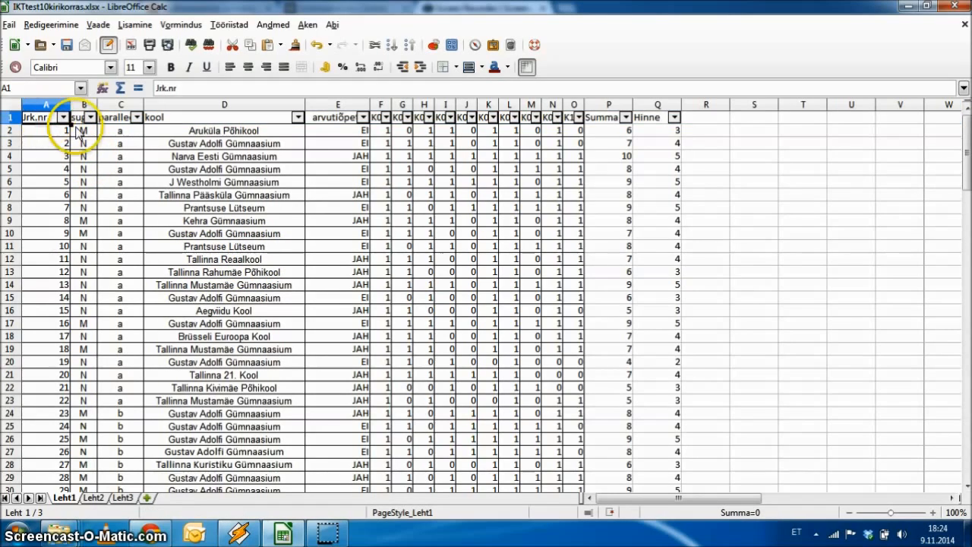
{"action": "left_click_drag", "start_coordinate": [38, 120], "coordinate": [641, 197]}
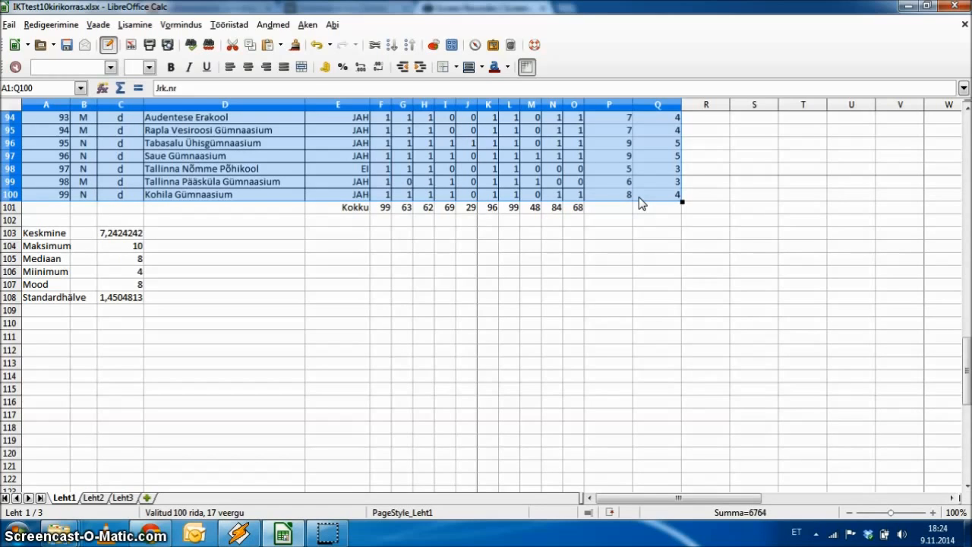
{"action": "left_click", "coordinate": [274, 25]}
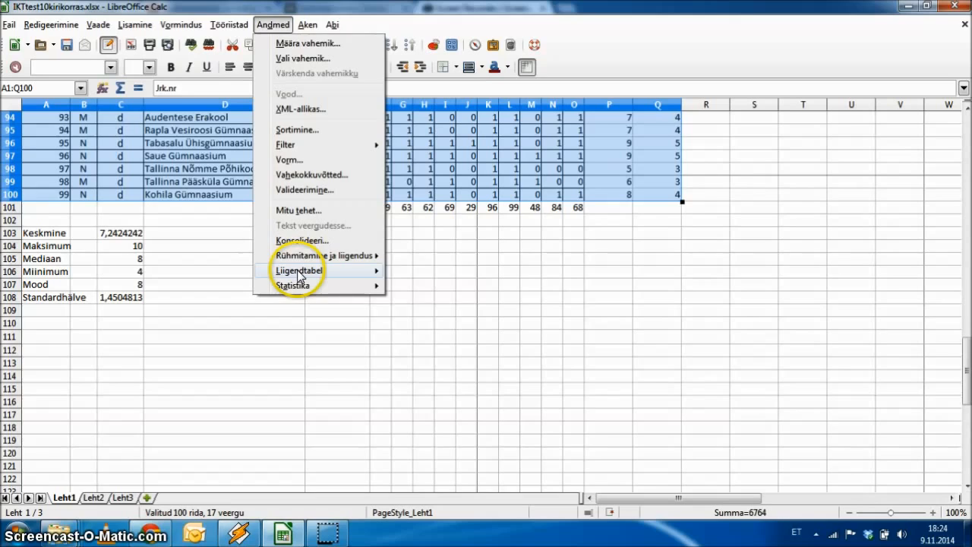
{"action": "mouse_move", "coordinate": [304, 271]}
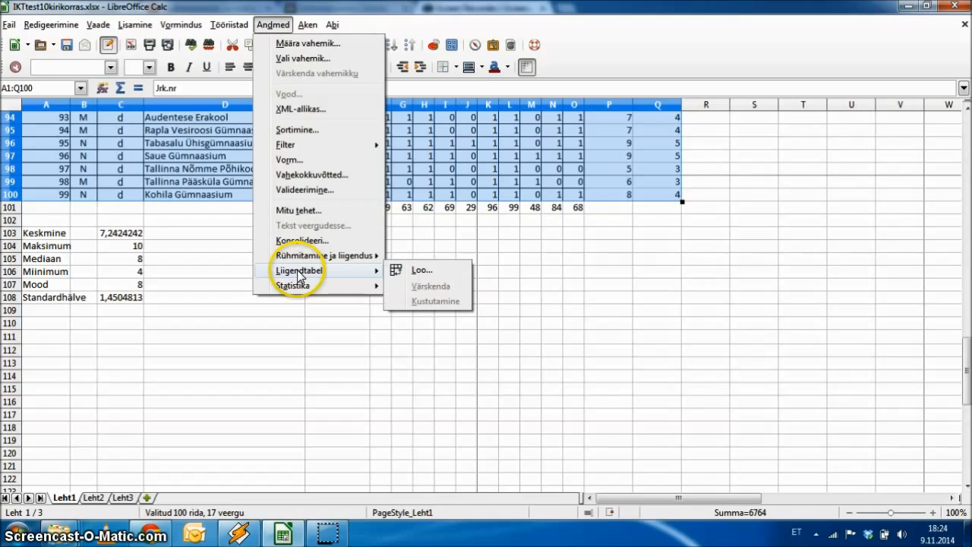
{"action": "left_click", "coordinate": [416, 270]}
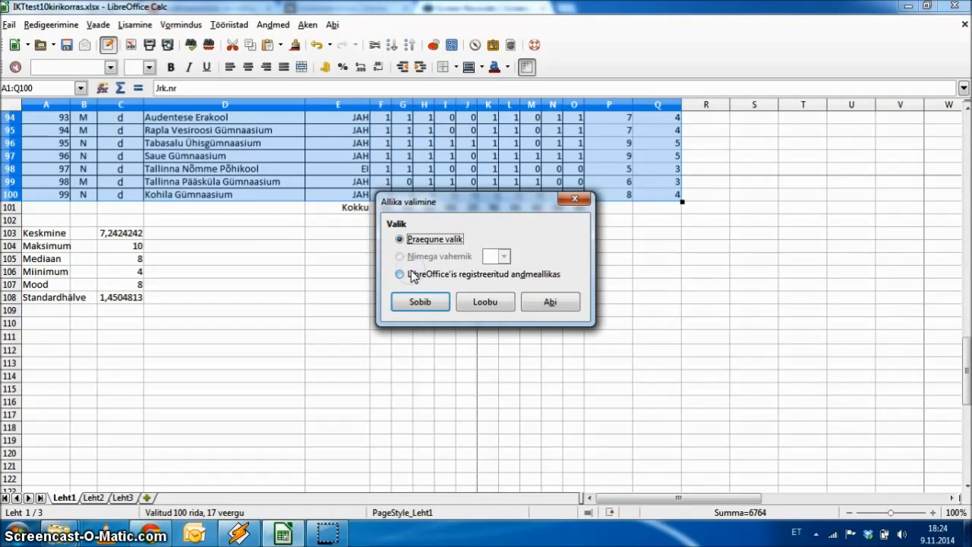
{"action": "left_click", "coordinate": [415, 301]}
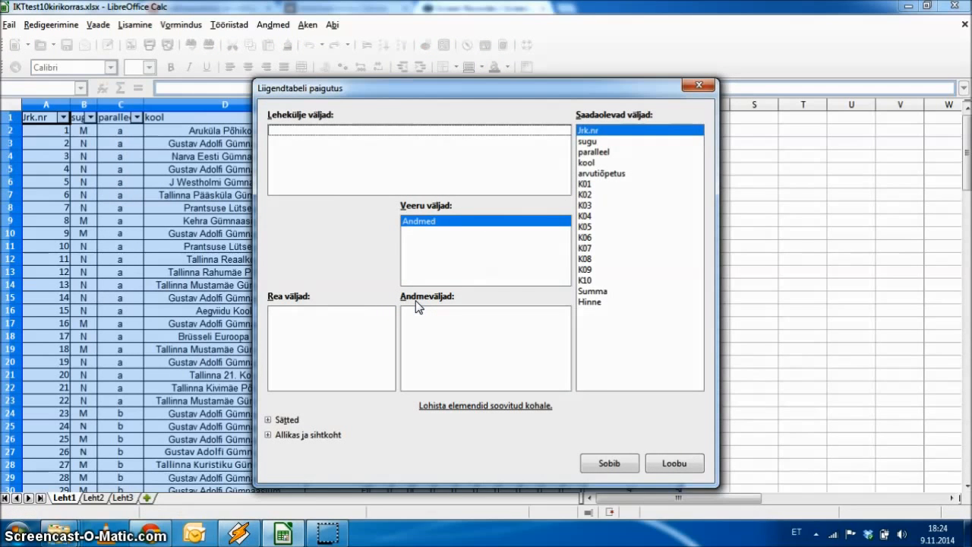
Add the Hinne field to both the row fields and the data fields of the pivot table layout.
{"action": "left_click_drag", "start_coordinate": [590, 302], "coordinate": [534, 332]}
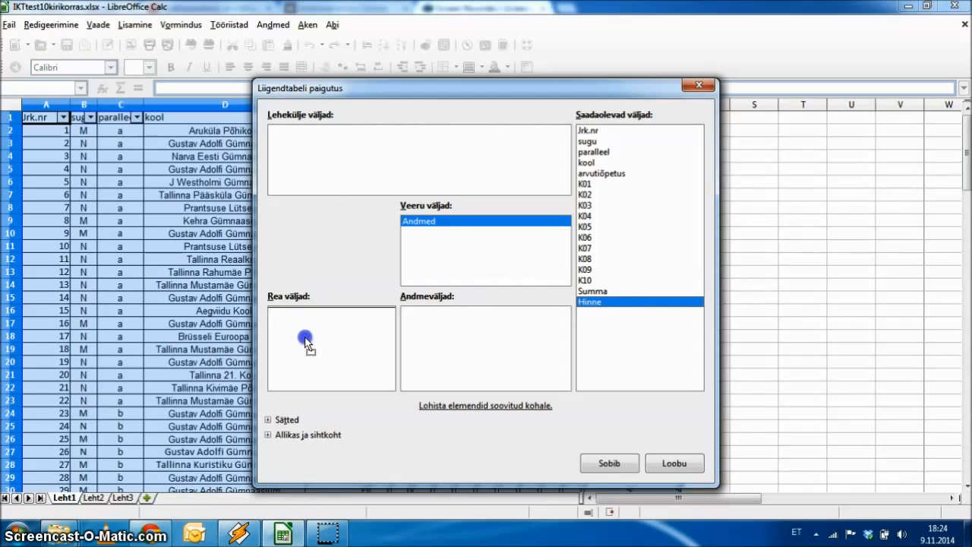
{"action": "left_click_drag", "start_coordinate": [306, 344], "coordinate": [307, 343]}
{"action": "left_click_drag", "start_coordinate": [597, 303], "coordinate": [577, 331]}
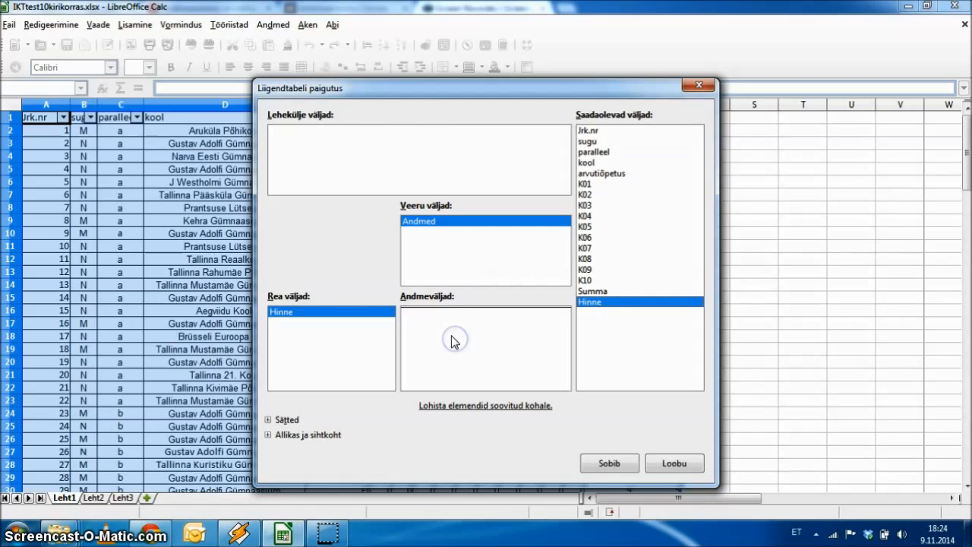
{"action": "left_click_drag", "start_coordinate": [454, 341], "coordinate": [432, 319]}
Change the Hinne data field's function to Arv (count) and create the pivot table.
{"action": "double_click", "coordinate": [432, 313]}
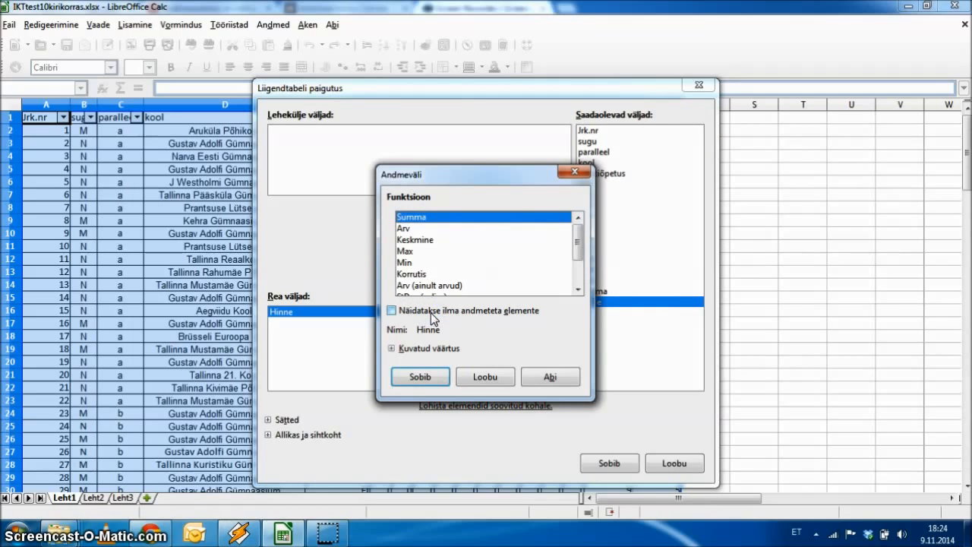
{"action": "left_click", "coordinate": [406, 227]}
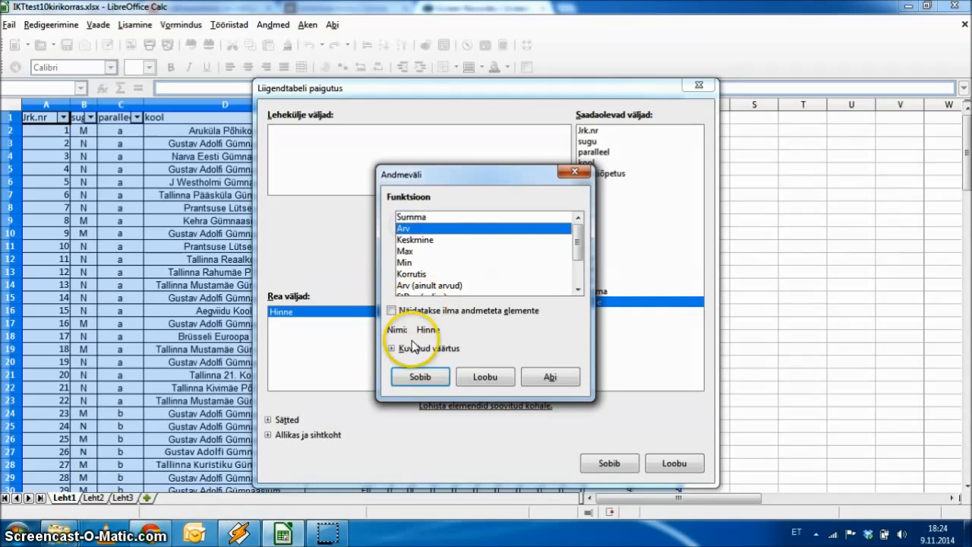
{"action": "left_click", "coordinate": [420, 376]}
{"action": "left_click", "coordinate": [608, 462]}
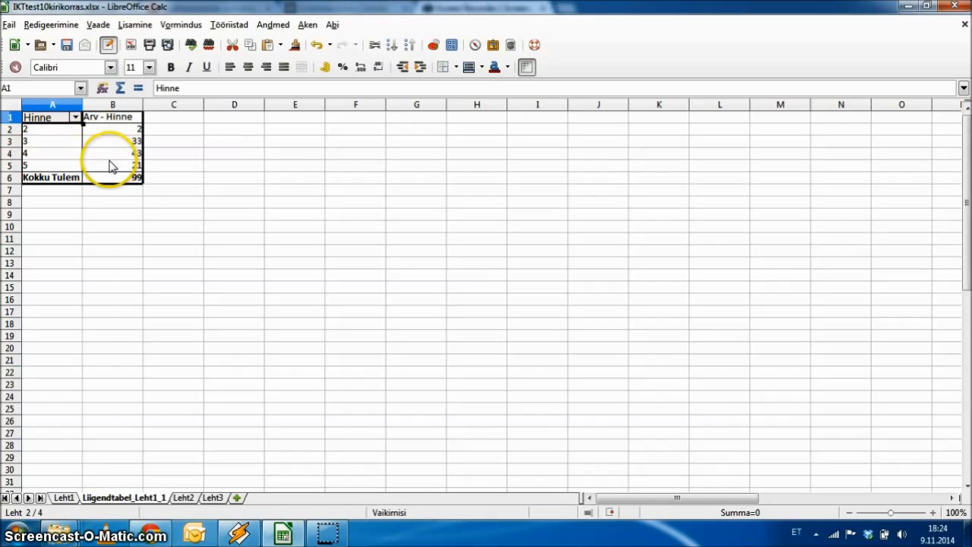
Return to sheet Leht1 and start a second pivot table using the range A1:Q100 as its source.
{"action": "left_click", "coordinate": [64, 497]}
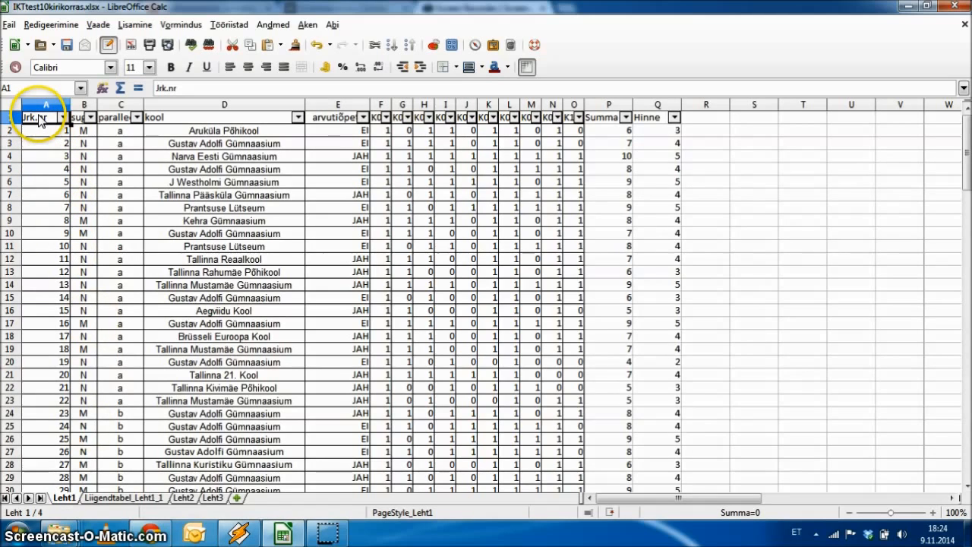
{"action": "left_click_drag", "start_coordinate": [40, 120], "coordinate": [644, 237]}
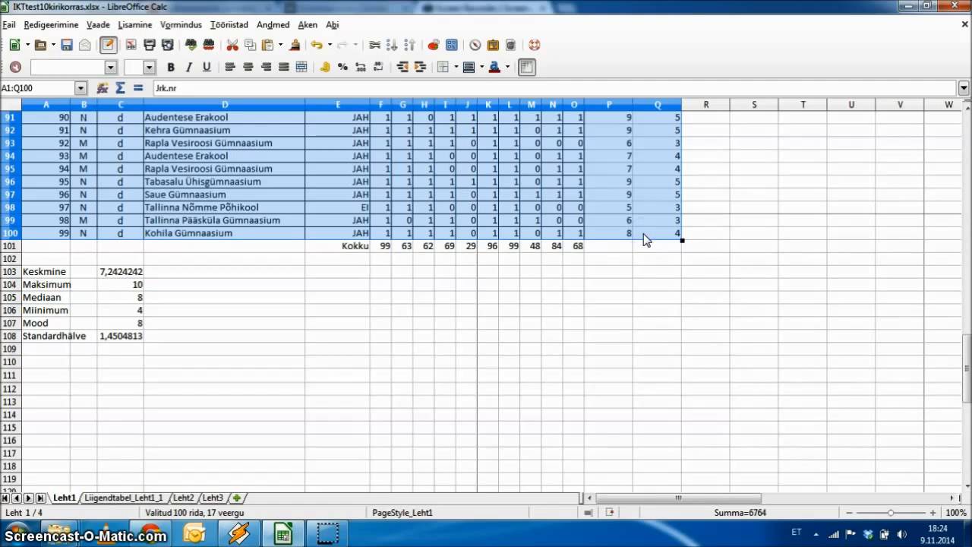
{"action": "left_click", "coordinate": [270, 25]}
{"action": "mouse_move", "coordinate": [330, 276]}
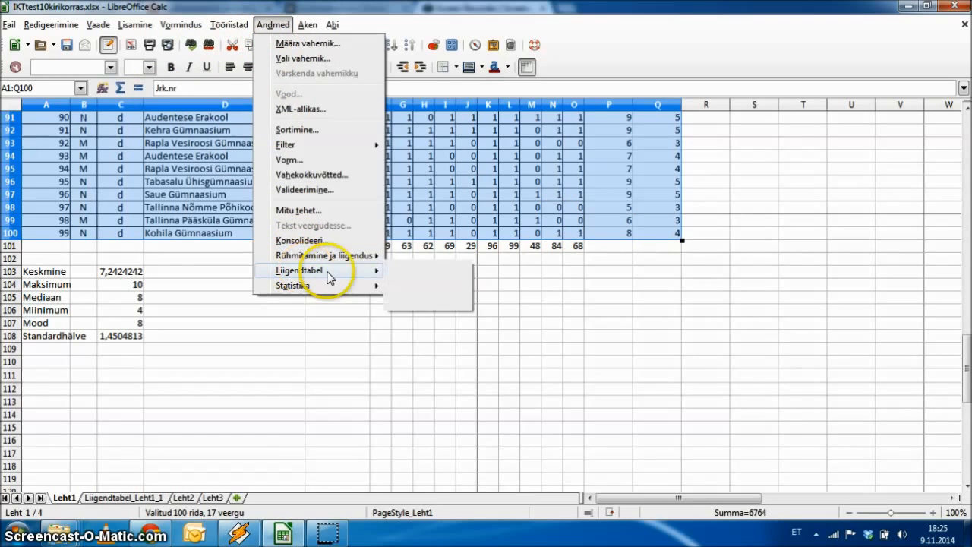
{"action": "left_click", "coordinate": [410, 272]}
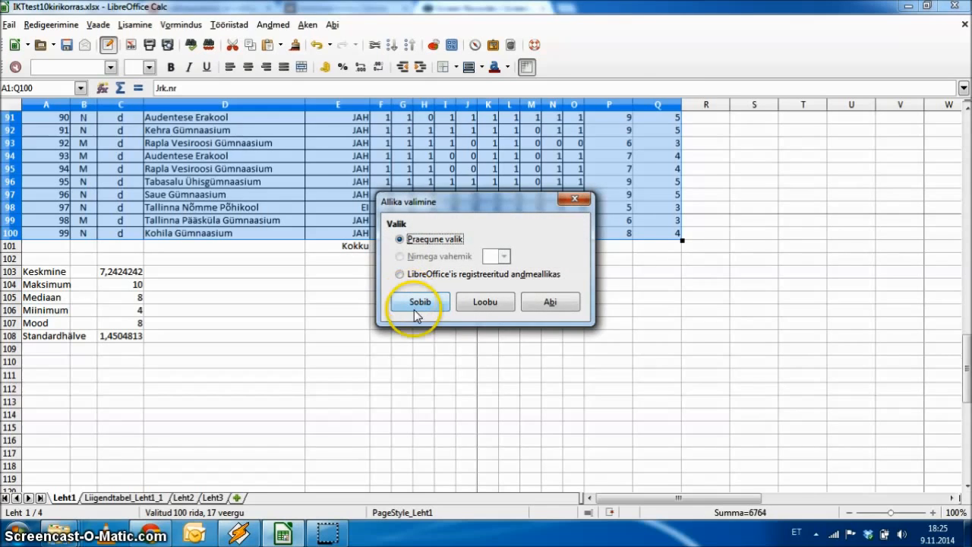
{"action": "left_click", "coordinate": [418, 304]}
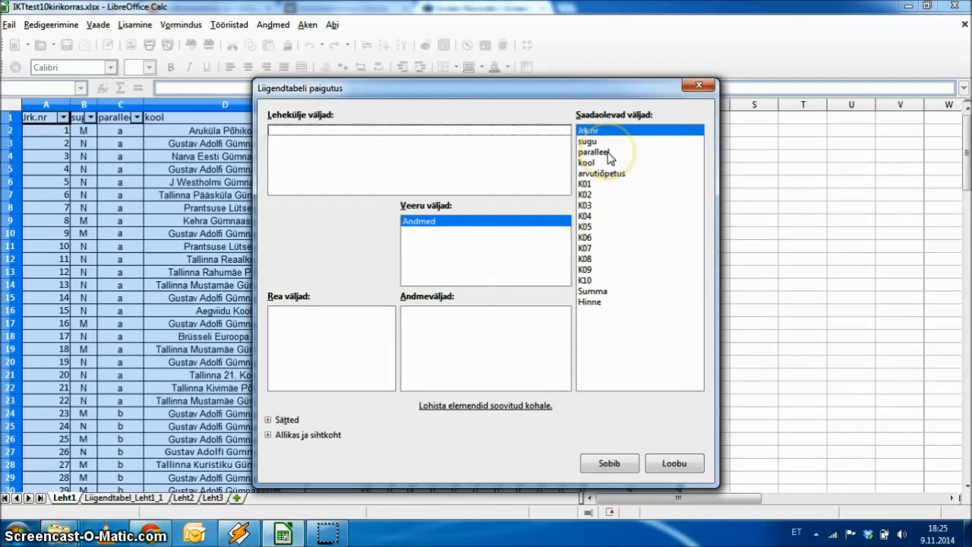
Add paralleel as the row field and Summa as the data field, with its function set to Keskmine (average).
{"action": "left_click_drag", "start_coordinate": [608, 157], "coordinate": [339, 351]}
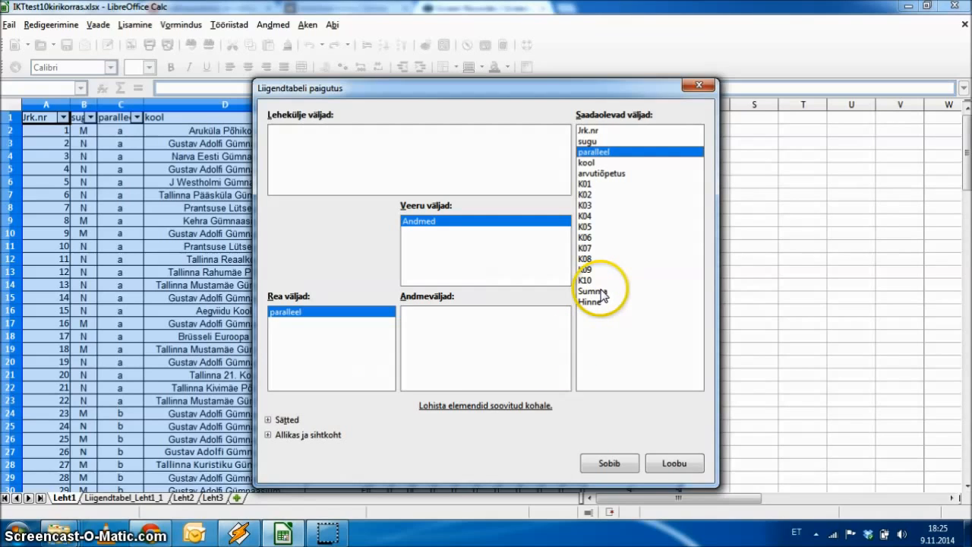
{"action": "left_click_drag", "start_coordinate": [602, 295], "coordinate": [486, 372]}
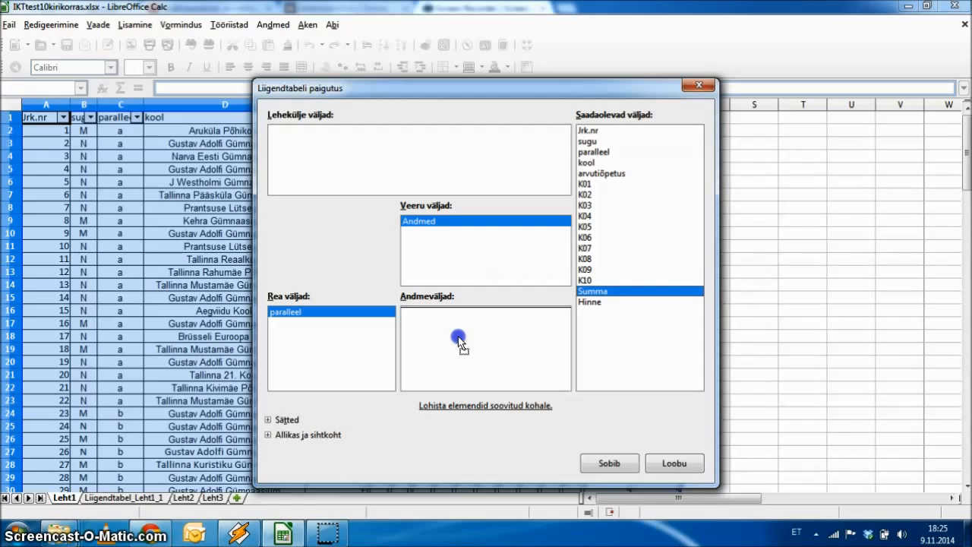
{"action": "left_click_drag", "start_coordinate": [460, 341], "coordinate": [460, 342]}
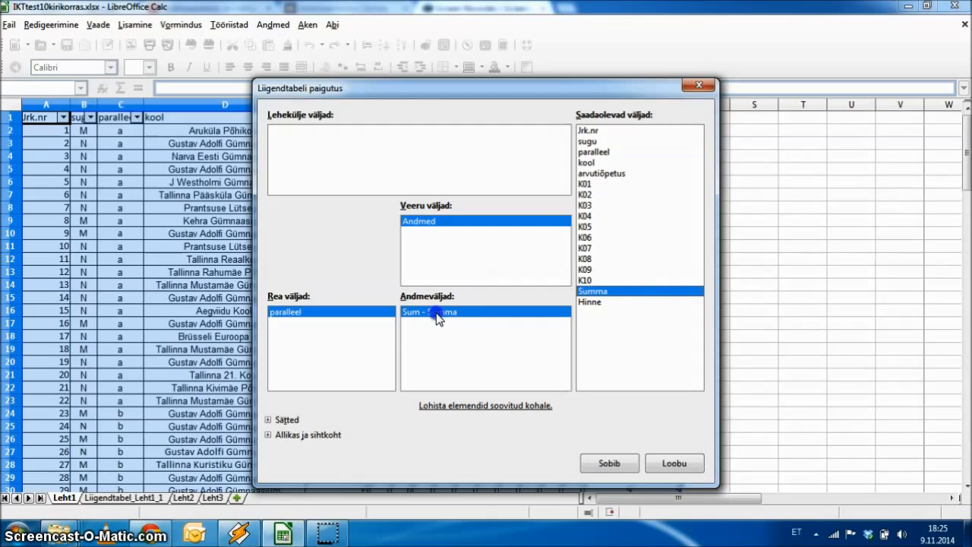
{"action": "double_click", "coordinate": [437, 315]}
{"action": "left_click", "coordinate": [418, 240]}
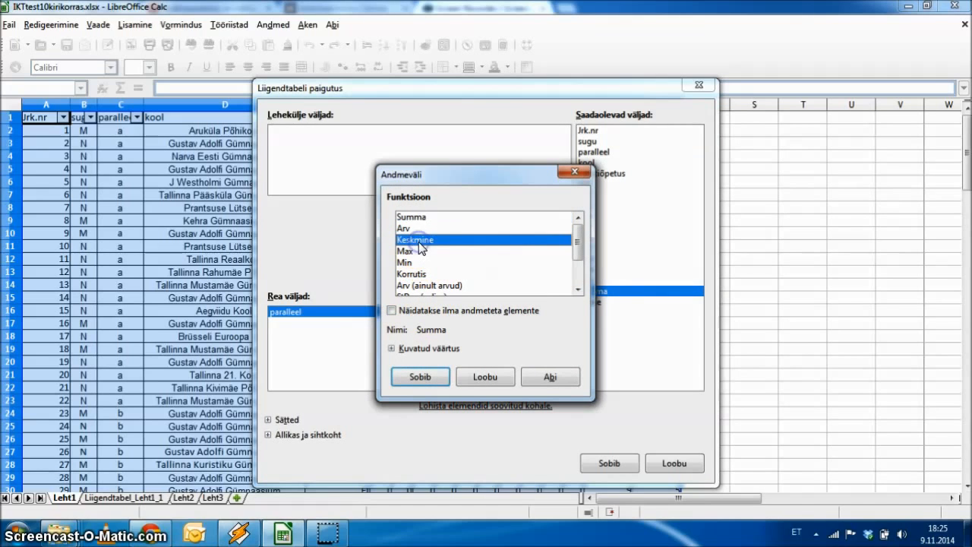
{"action": "left_click", "coordinate": [420, 377]}
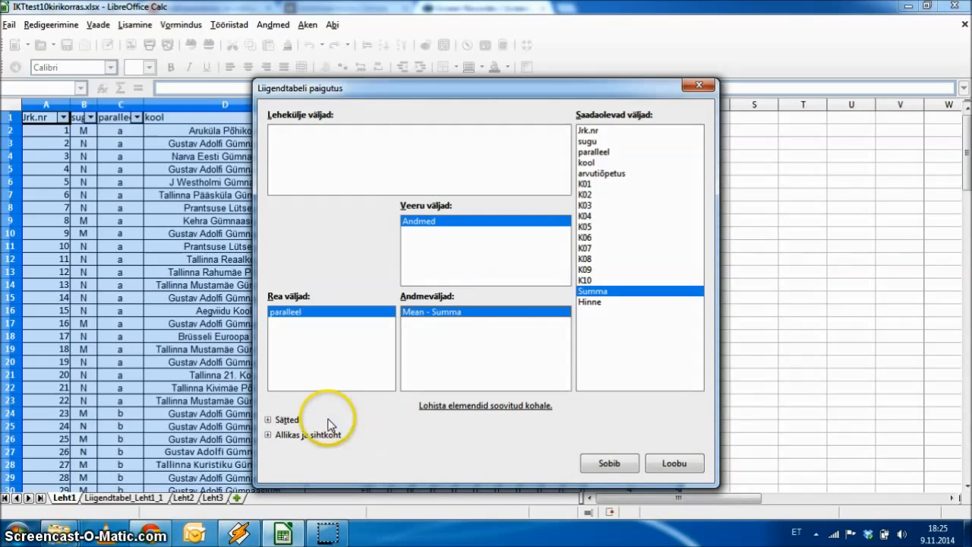
Check the pivot table's extra settings and its source and destination, and create the pivot table without changing them.
{"action": "left_click", "coordinate": [269, 419]}
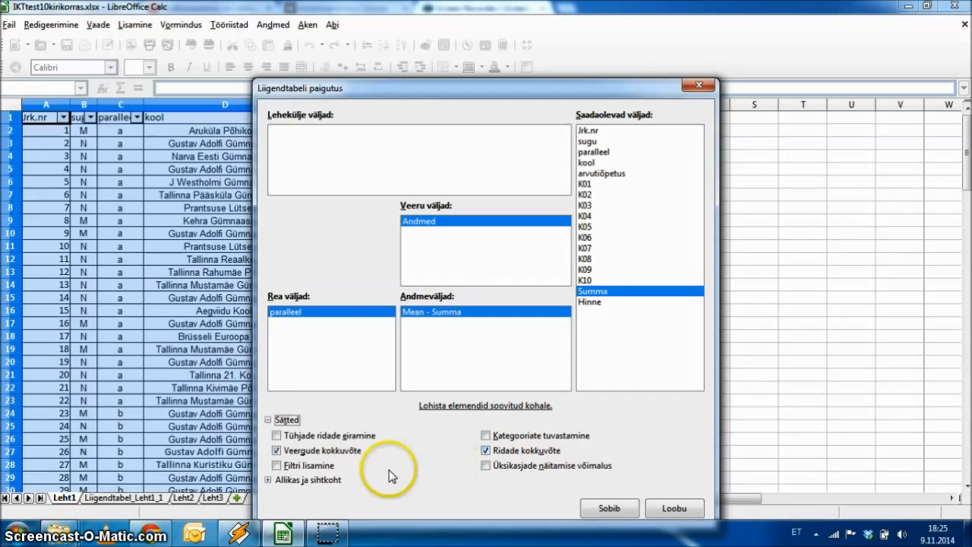
{"action": "left_click", "coordinate": [268, 479]}
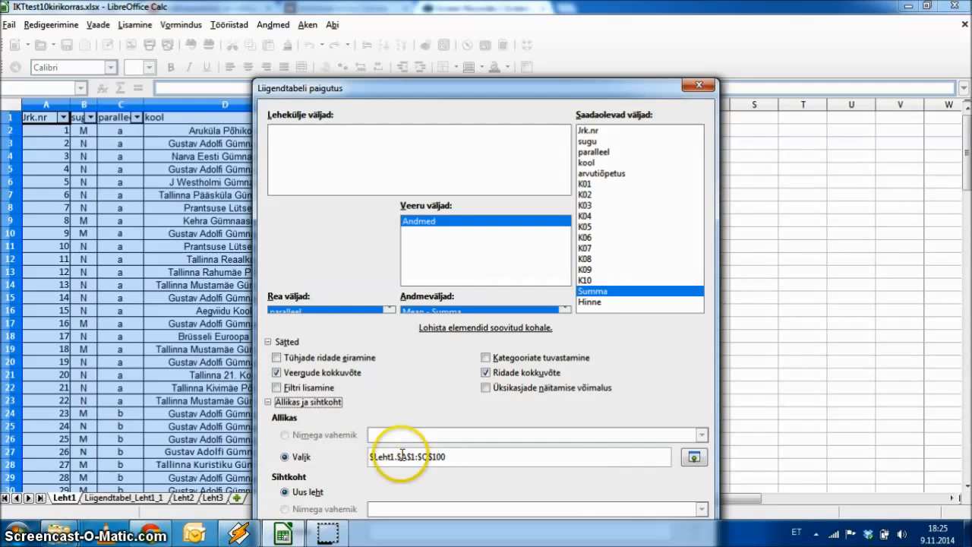
{"action": "left_click", "coordinate": [269, 402]}
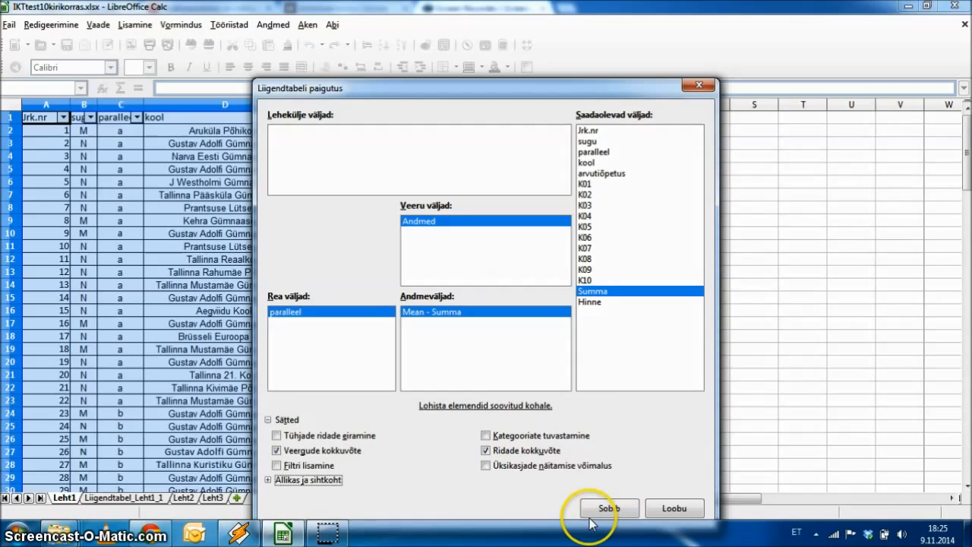
{"action": "left_click", "coordinate": [268, 420]}
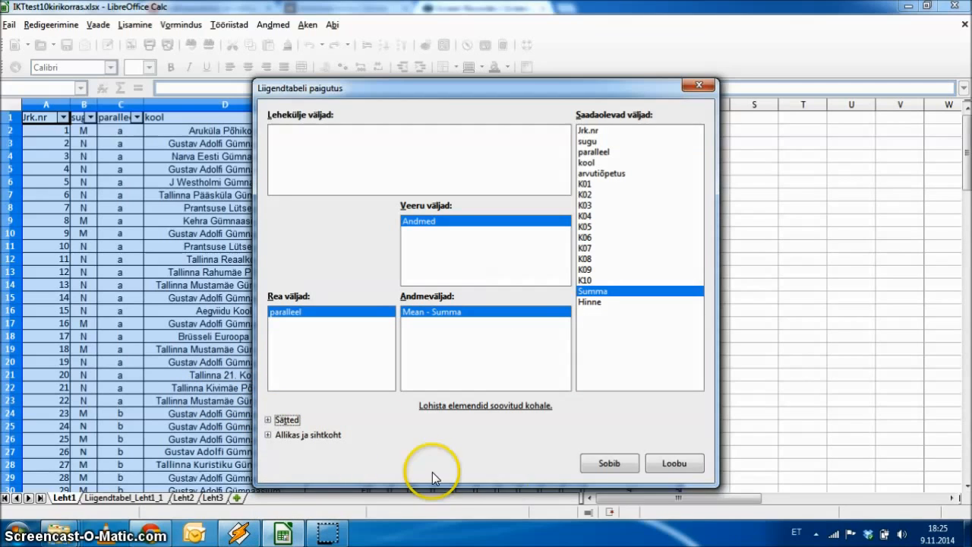
{"action": "left_click", "coordinate": [614, 463]}
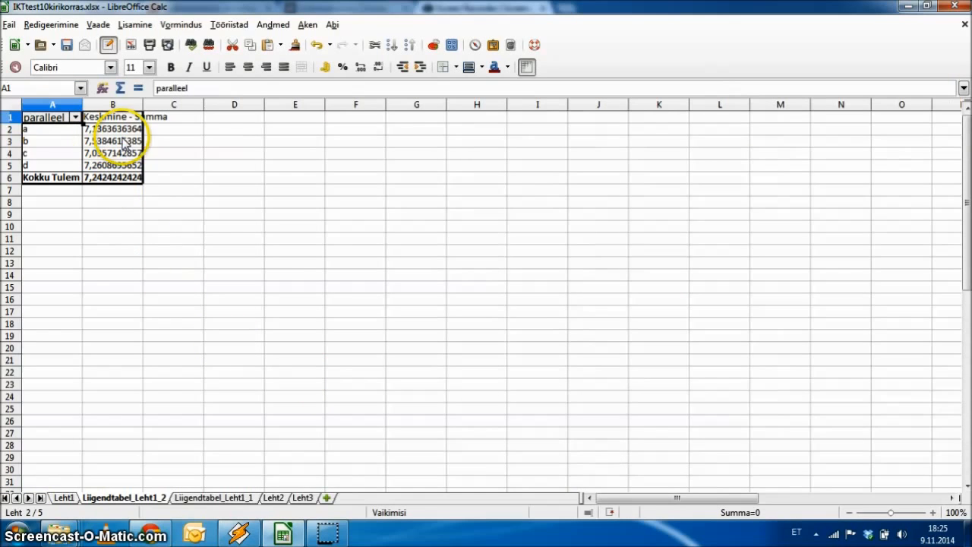
Widen column B to fit its heading and filter the pivot table's paralleel field to c and d, excluding a and b.
{"action": "left_click_drag", "start_coordinate": [143, 104], "coordinate": [177, 104]}
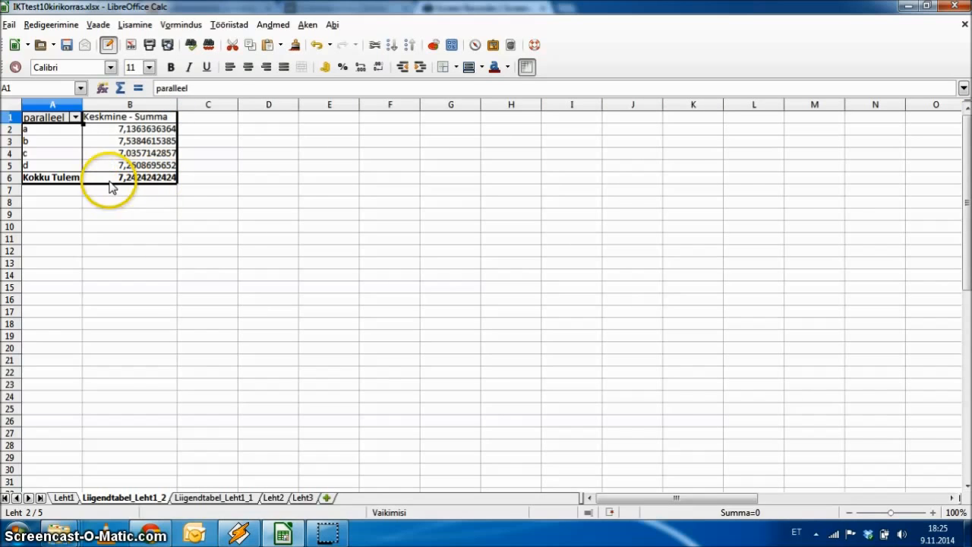
{"action": "left_click", "coordinate": [76, 118]}
{"action": "left_click", "coordinate": [50, 189]}
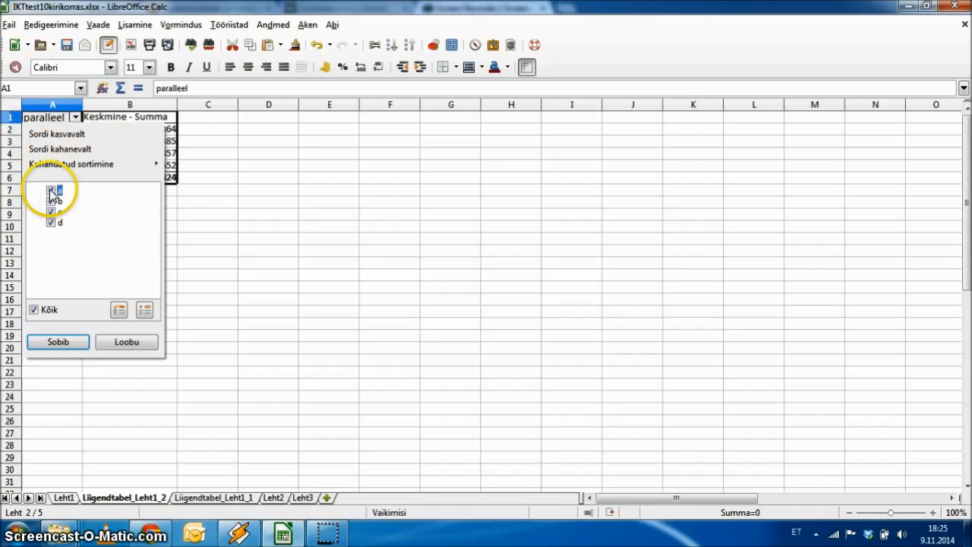
{"action": "left_click", "coordinate": [51, 201]}
{"action": "left_click", "coordinate": [59, 341]}
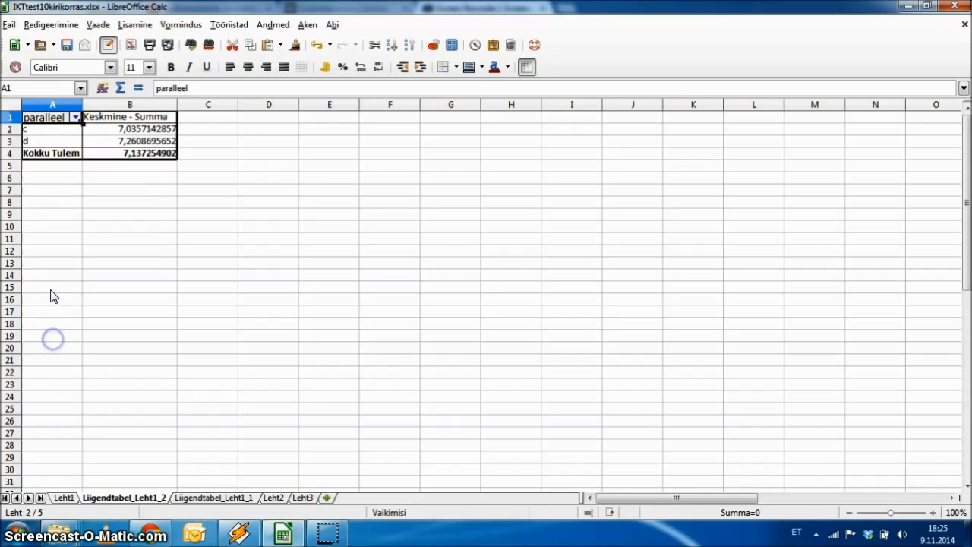
Sort the pivot table's paralleel field in descending order.
{"action": "left_click", "coordinate": [76, 118]}
{"action": "left_click", "coordinate": [50, 190]}
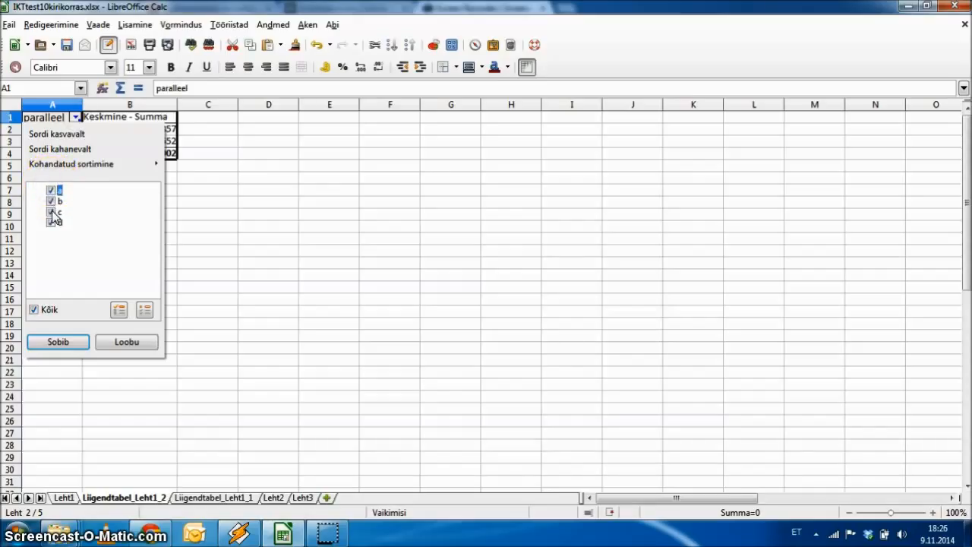
{"action": "left_click", "coordinate": [50, 212]}
{"action": "left_click", "coordinate": [61, 149]}
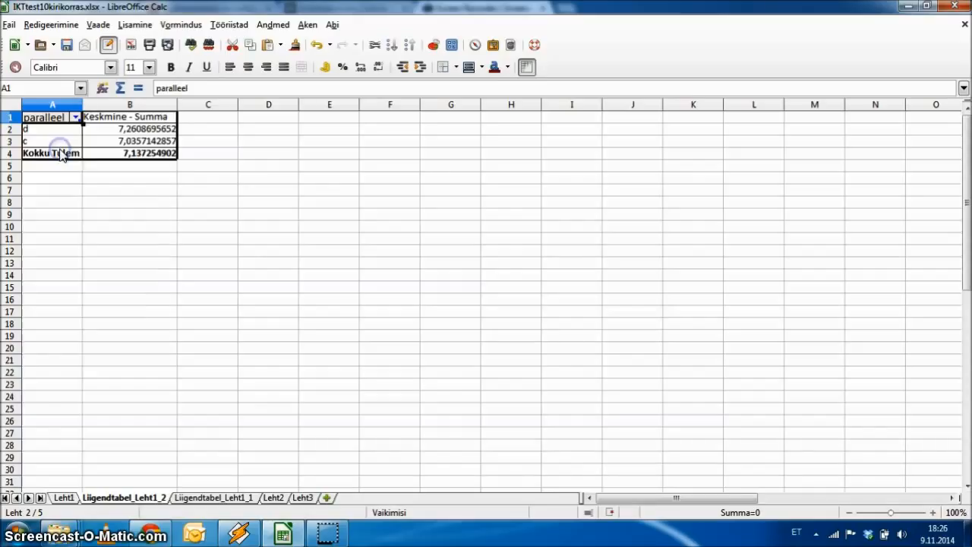
Include parallels a and b in the pivot table's filter again and sort the paralleel field in ascending order.
{"action": "left_click", "coordinate": [76, 118]}
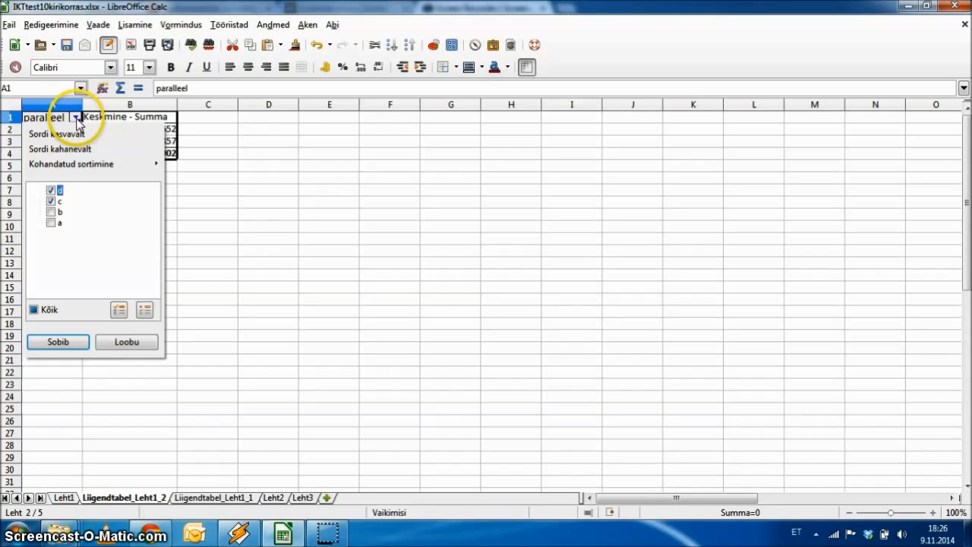
{"action": "left_click", "coordinate": [51, 212]}
{"action": "left_click", "coordinate": [51, 223]}
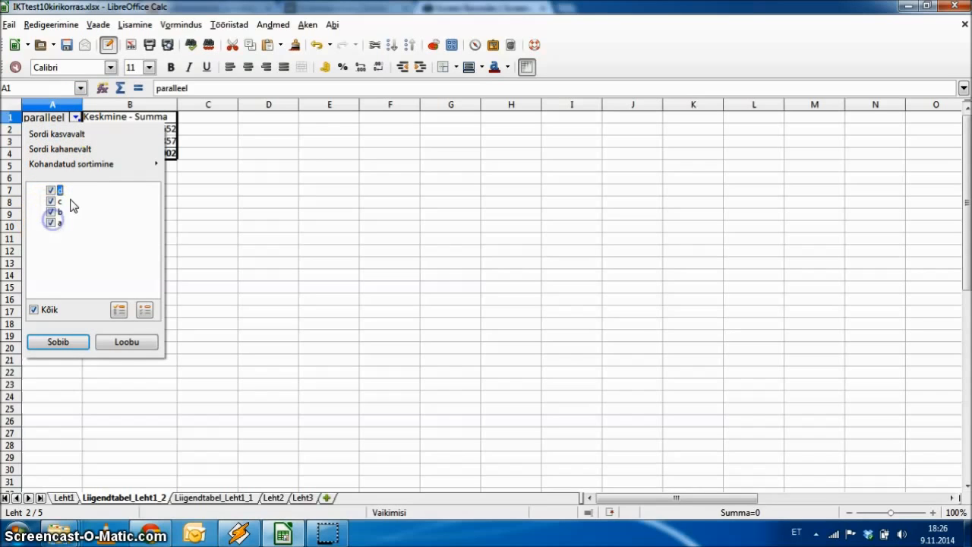
{"action": "left_click", "coordinate": [59, 343]}
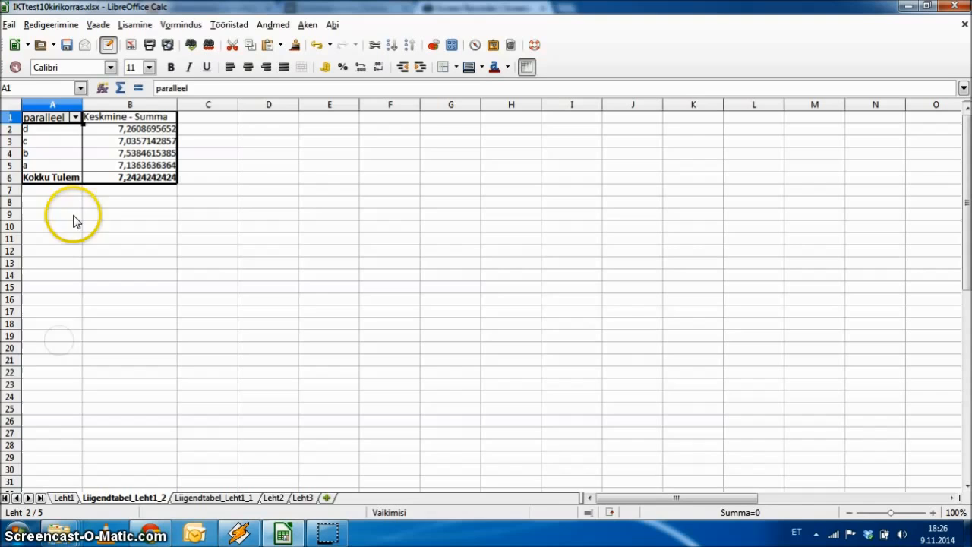
{"action": "left_click", "coordinate": [76, 118]}
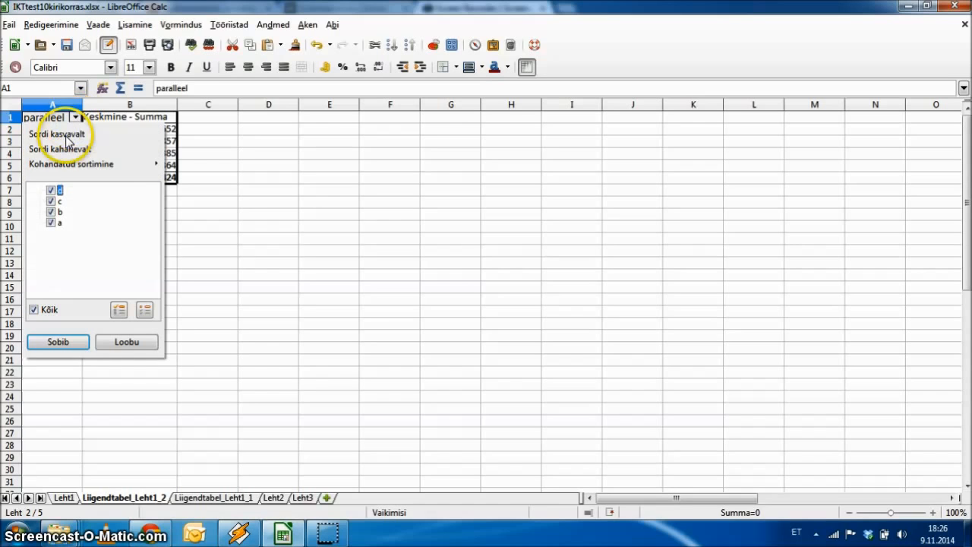
{"action": "left_click", "coordinate": [59, 136]}
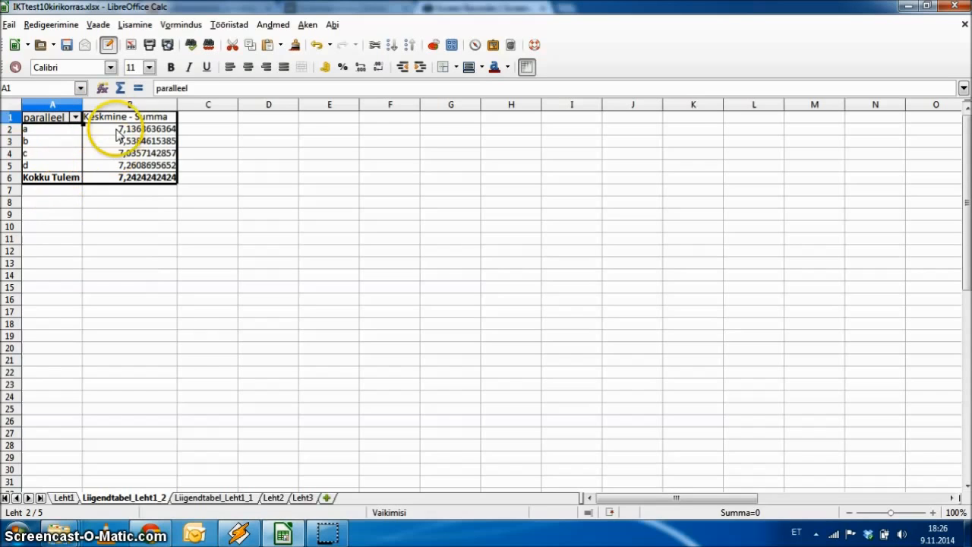
Show the pivot table's averages in B2:B6, including the total, with two decimal places.
{"action": "left_click_drag", "start_coordinate": [130, 134], "coordinate": [129, 167]}
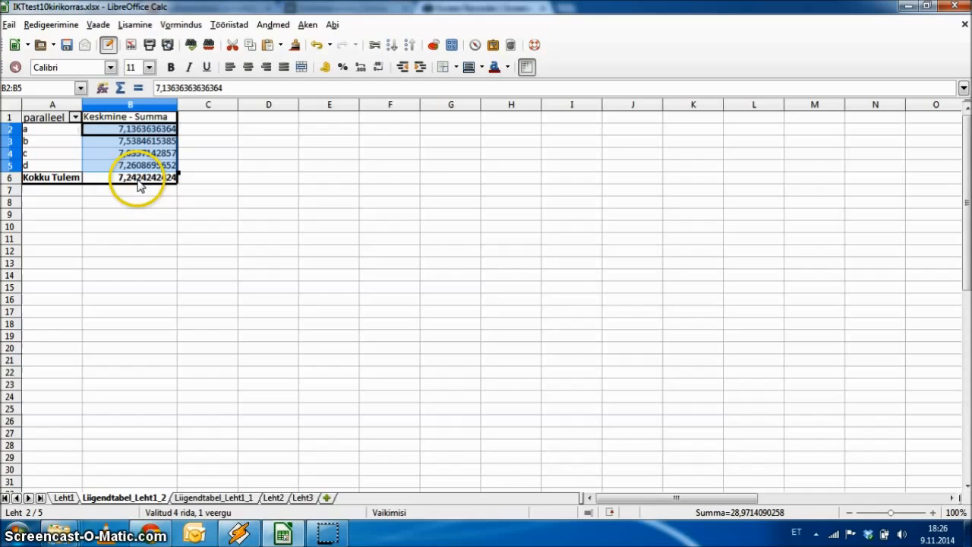
{"action": "left_click_drag", "start_coordinate": [143, 177], "coordinate": [150, 130]}
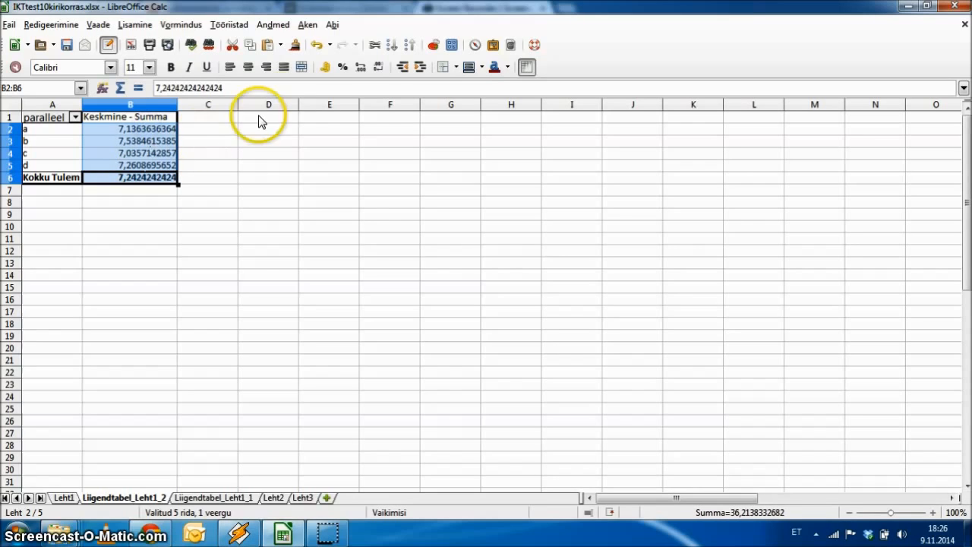
{"action": "left_click", "coordinate": [380, 68]}
{"action": "left_click", "coordinate": [381, 69]}
{"action": "left_click", "coordinate": [380, 68]}
{"action": "left_click", "coordinate": [380, 69]}
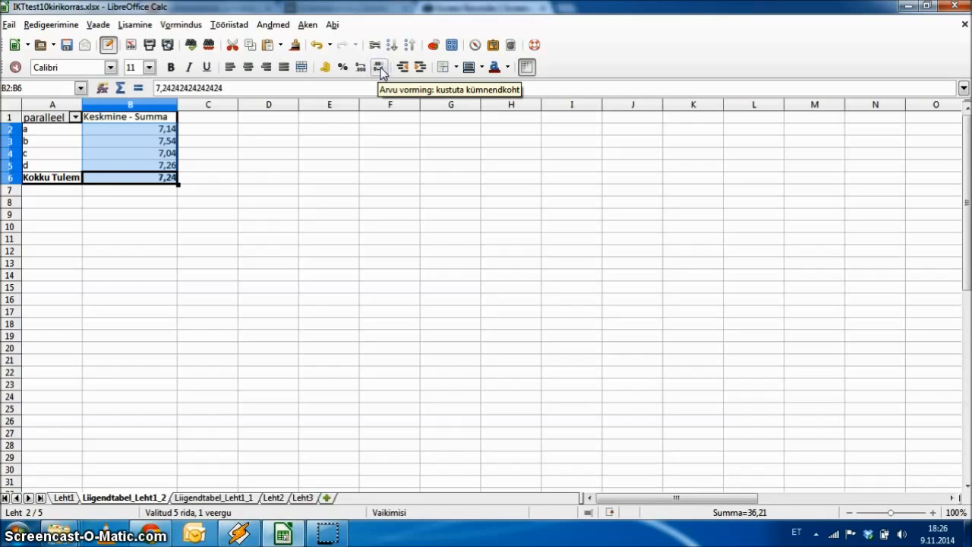
{"action": "left_click", "coordinate": [240, 216]}
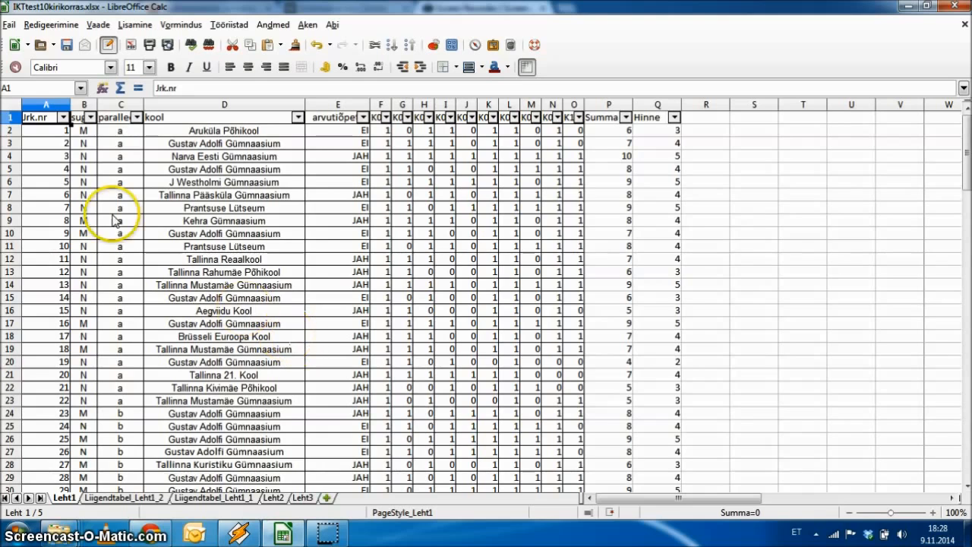
Select the range A1:Q100 on sheet Leht1 and start a third pivot table from the current selection.
{"action": "left_click_drag", "start_coordinate": [42, 117], "coordinate": [638, 192]}
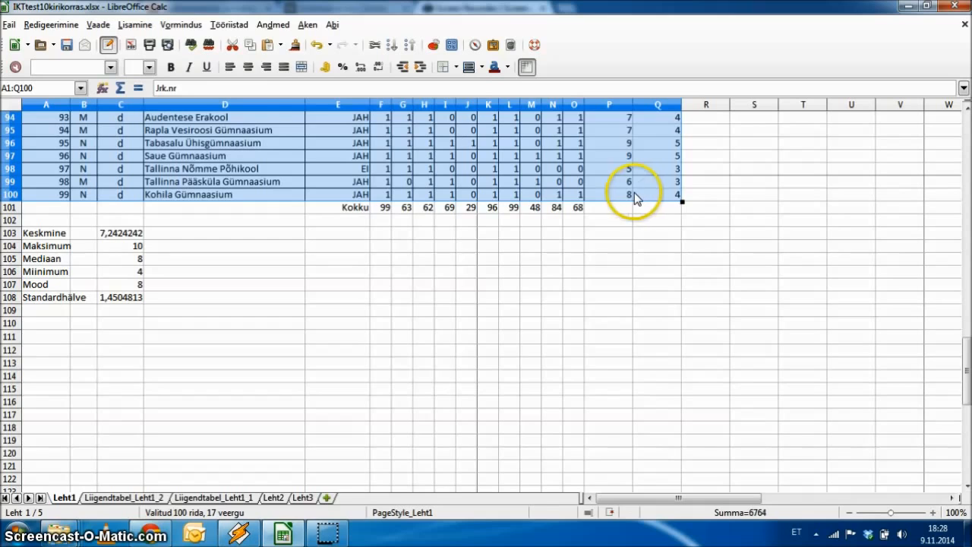
{"action": "left_click", "coordinate": [265, 25]}
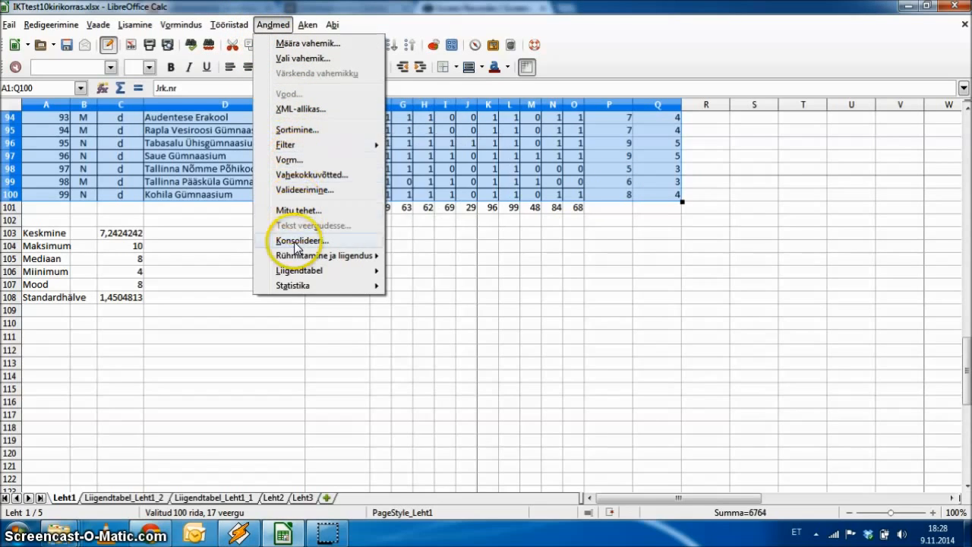
{"action": "mouse_move", "coordinate": [327, 272]}
{"action": "left_click", "coordinate": [419, 270]}
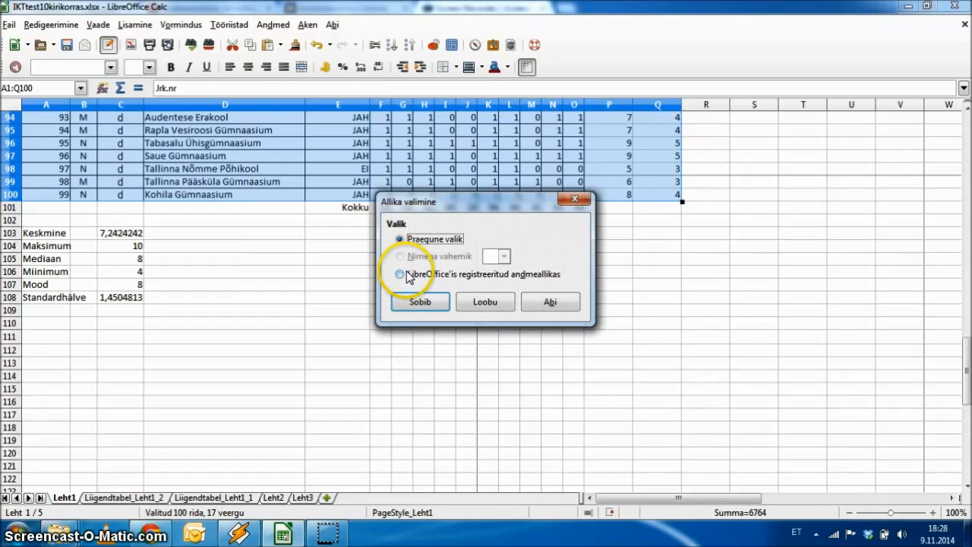
{"action": "left_click", "coordinate": [417, 302]}
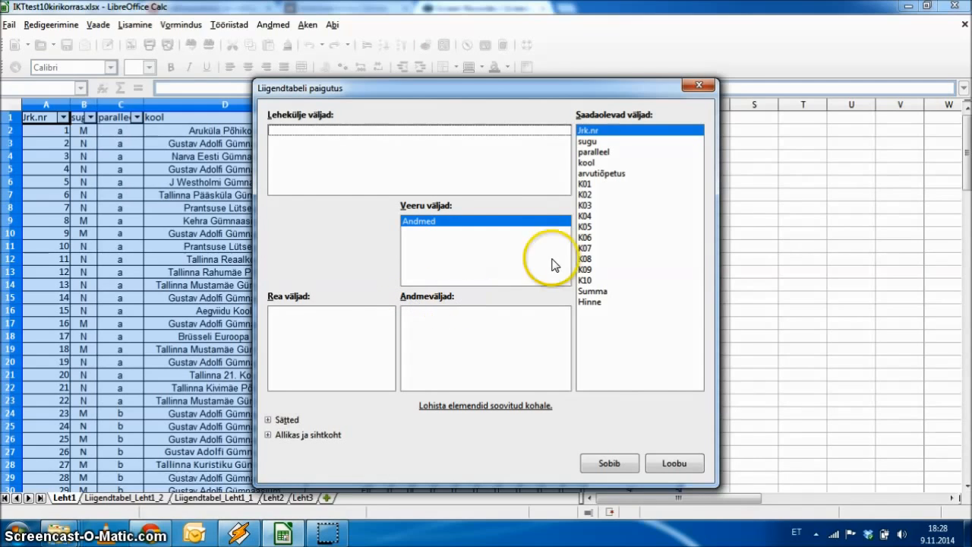
Create the pivot table with kool as row field, Summa as data field using Keskmine (average), and sugu as page field.
{"action": "left_click", "coordinate": [593, 163]}
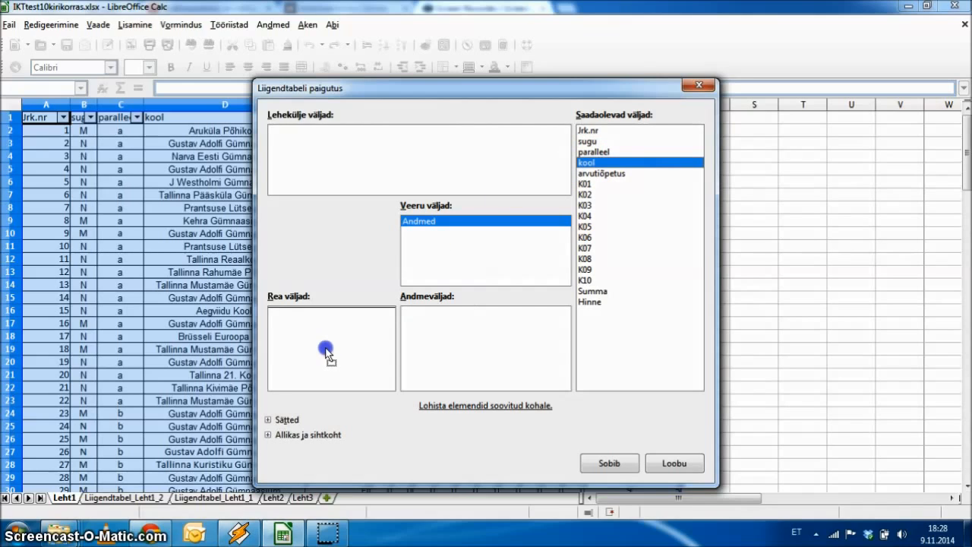
{"action": "left_click_drag", "start_coordinate": [325, 351], "coordinate": [326, 354]}
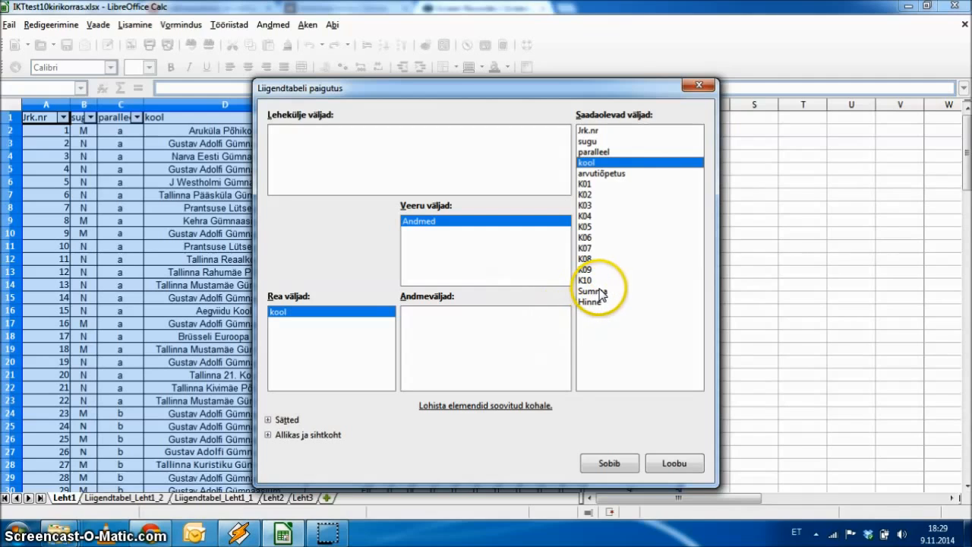
{"action": "left_click_drag", "start_coordinate": [599, 291], "coordinate": [454, 337]}
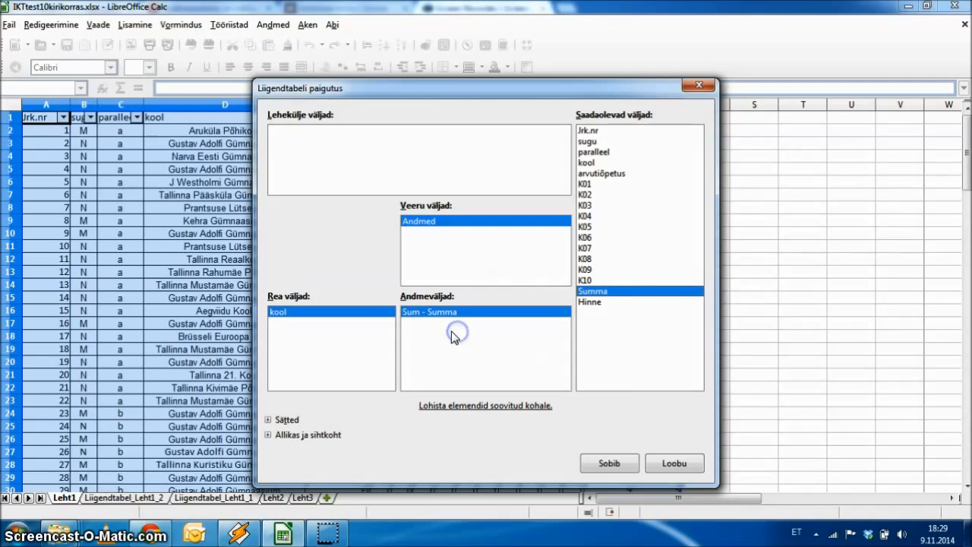
{"action": "double_click", "coordinate": [450, 317]}
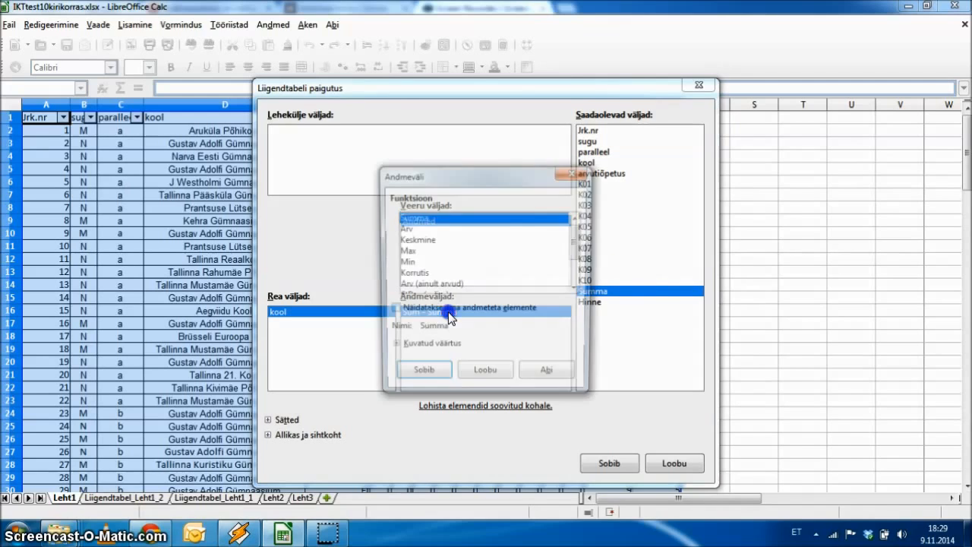
{"action": "left_click", "coordinate": [424, 240]}
{"action": "left_click", "coordinate": [414, 377]}
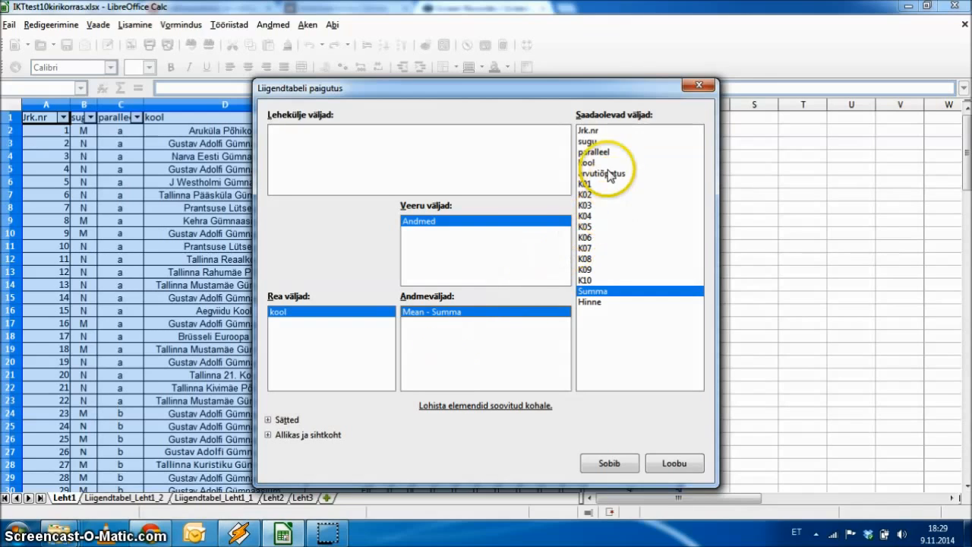
{"action": "left_click_drag", "start_coordinate": [596, 144], "coordinate": [367, 146]}
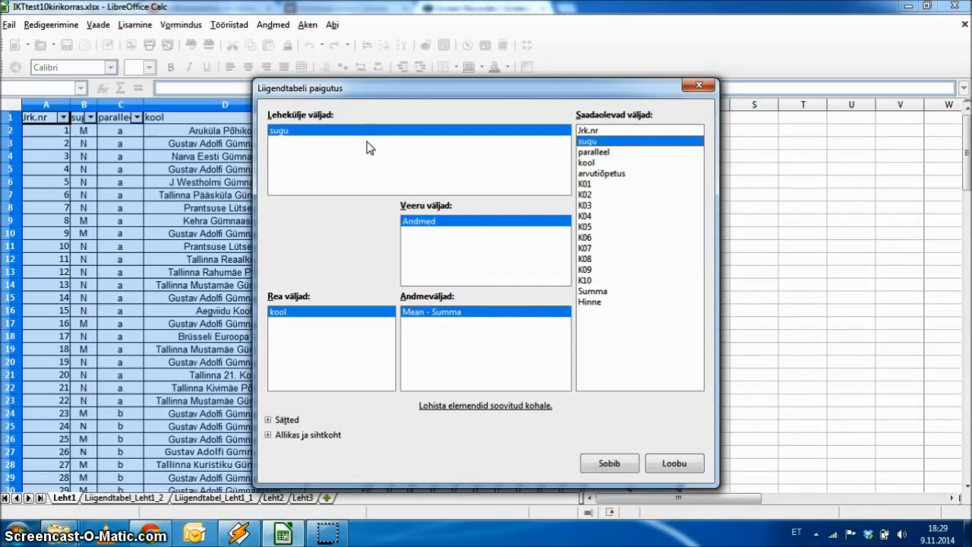
{"action": "left_click", "coordinate": [609, 463]}
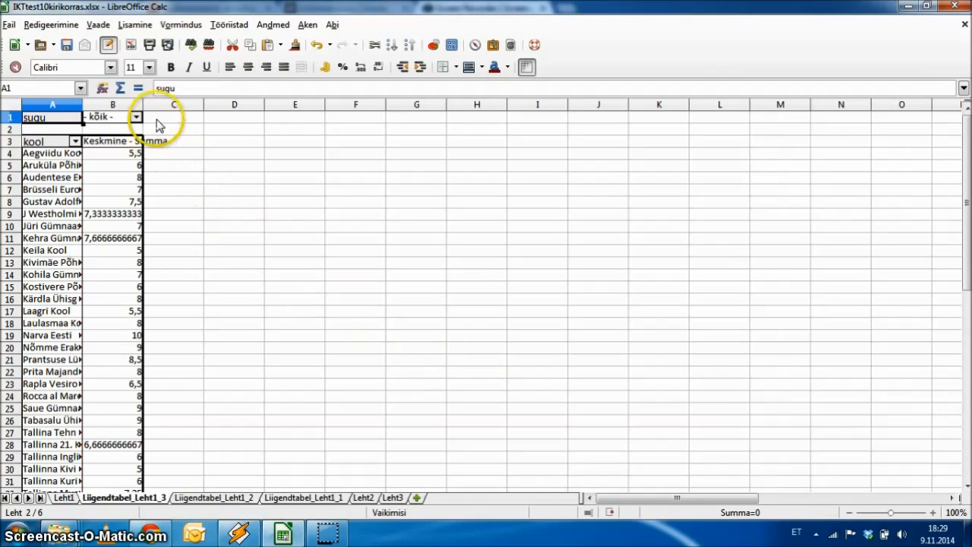
Widen columns A and B to fit their contents and show the averages in B4:B39 with one decimal place.
{"action": "left_click_drag", "start_coordinate": [142, 109], "coordinate": [200, 112]}
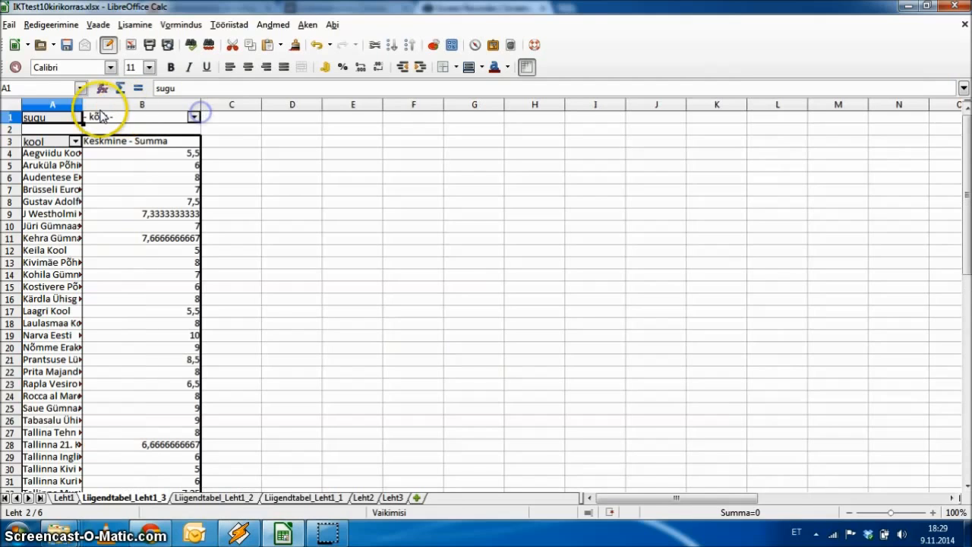
{"action": "left_click_drag", "start_coordinate": [82, 104], "coordinate": [188, 118]}
{"action": "left_click_drag", "start_coordinate": [237, 152], "coordinate": [243, 281]}
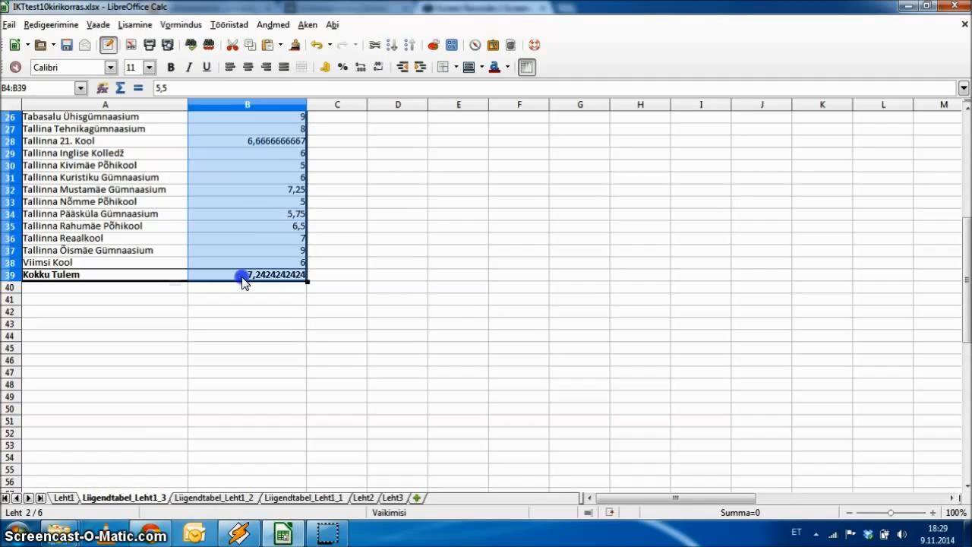
{"action": "left_click", "coordinate": [379, 69]}
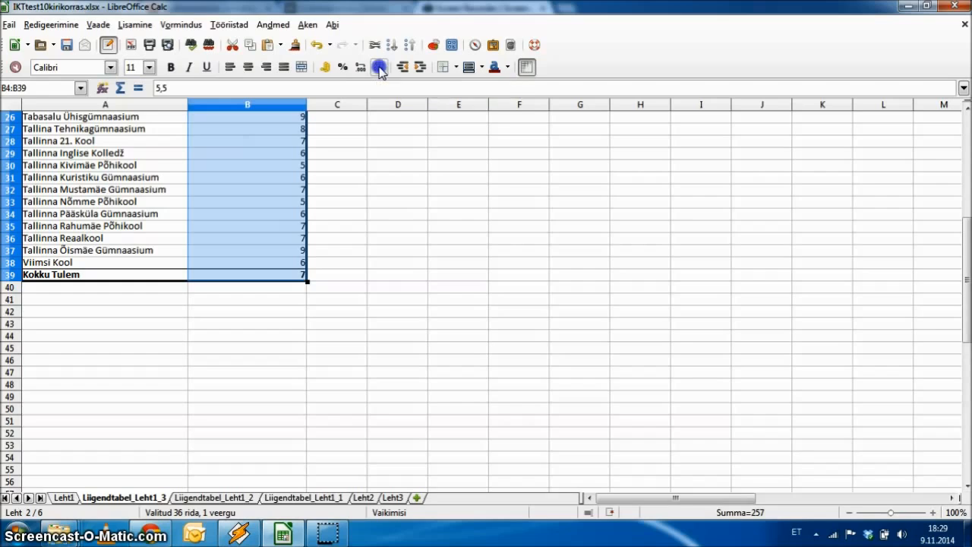
{"action": "left_click", "coordinate": [368, 68]}
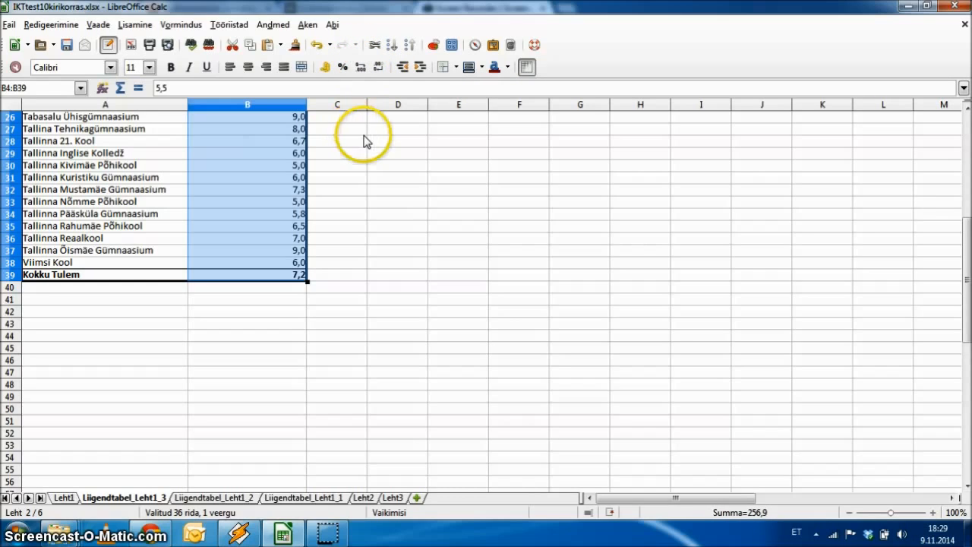
{"action": "left_click", "coordinate": [220, 324]}
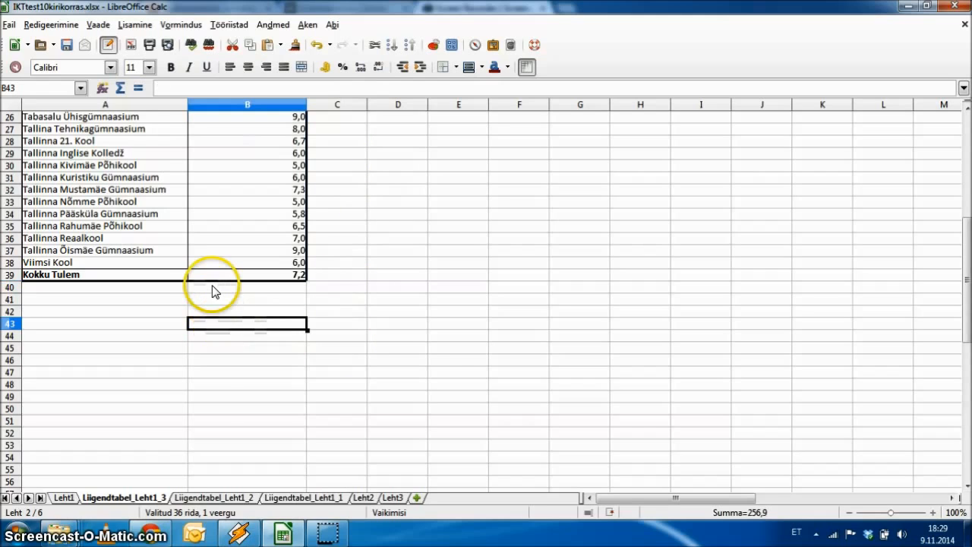
Limit the pivot table's sugu page filter to N and restore it to include both M and N.
{"action": "scroll", "coordinate": [205, 271], "scroll_direction": "up", "scroll_amount": 6}
{"action": "scroll", "coordinate": [205, 271], "scroll_direction": "up", "scroll_amount": 3}
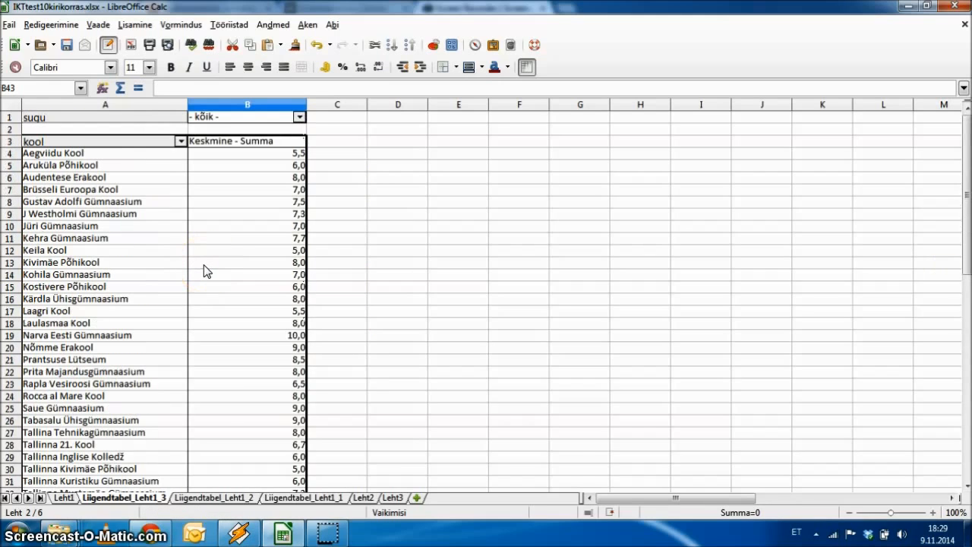
{"action": "left_click", "coordinate": [299, 116]}
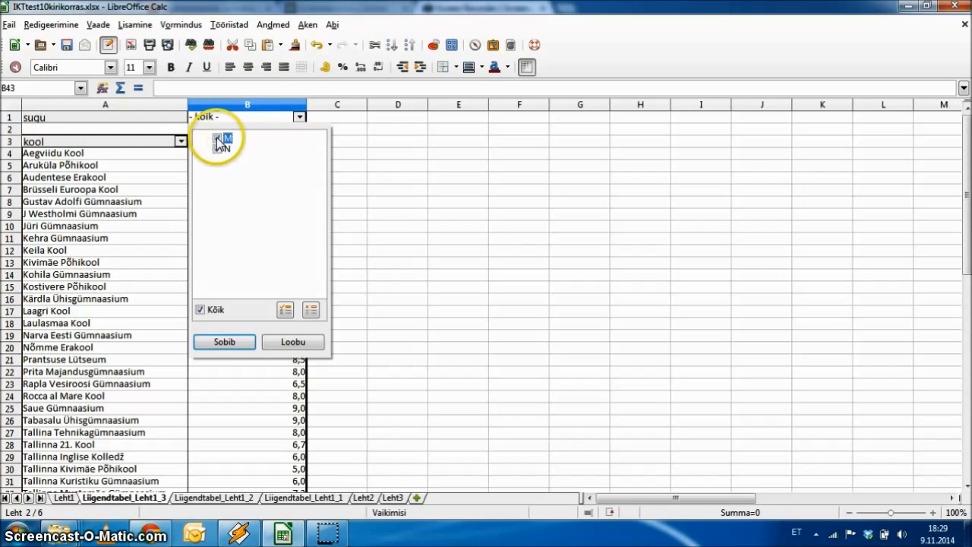
{"action": "left_click", "coordinate": [224, 342]}
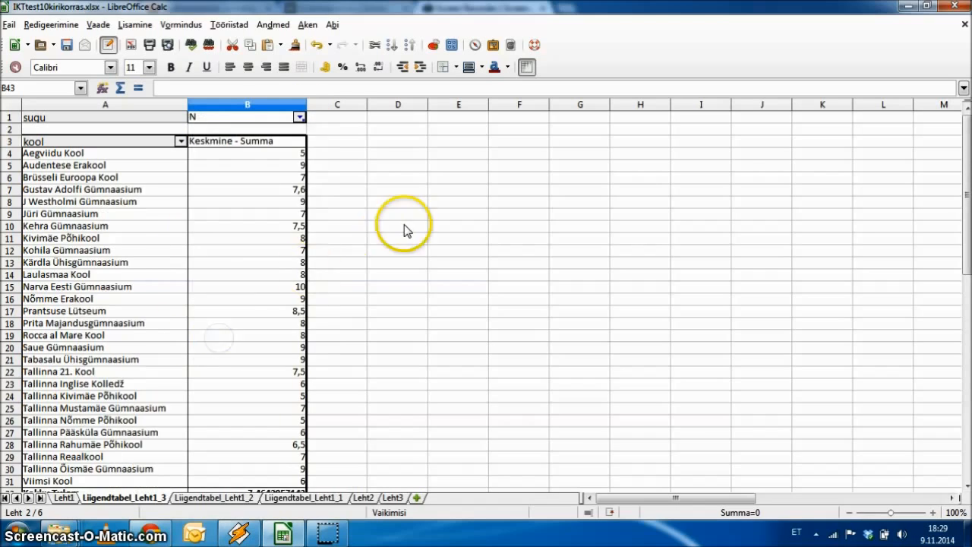
{"action": "left_click", "coordinate": [300, 116]}
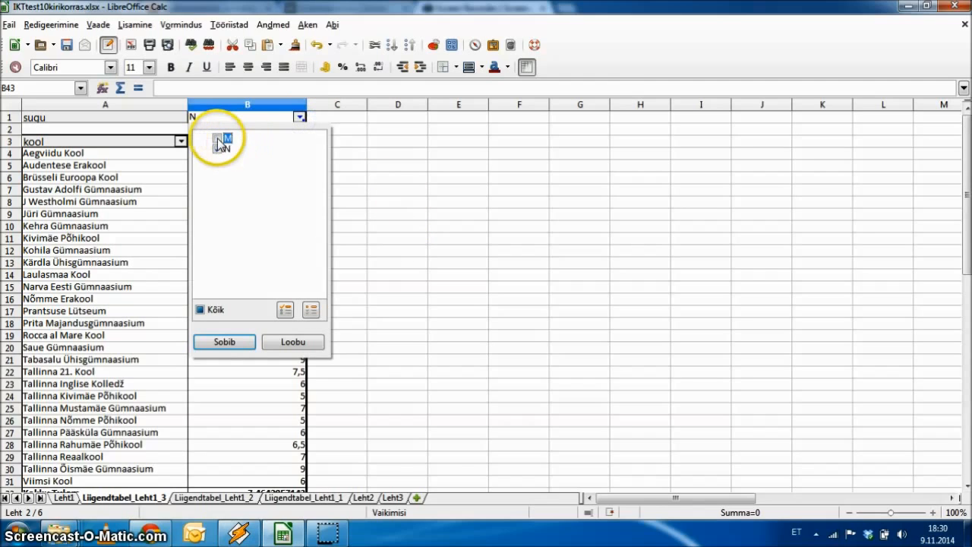
{"action": "left_click", "coordinate": [224, 342]}
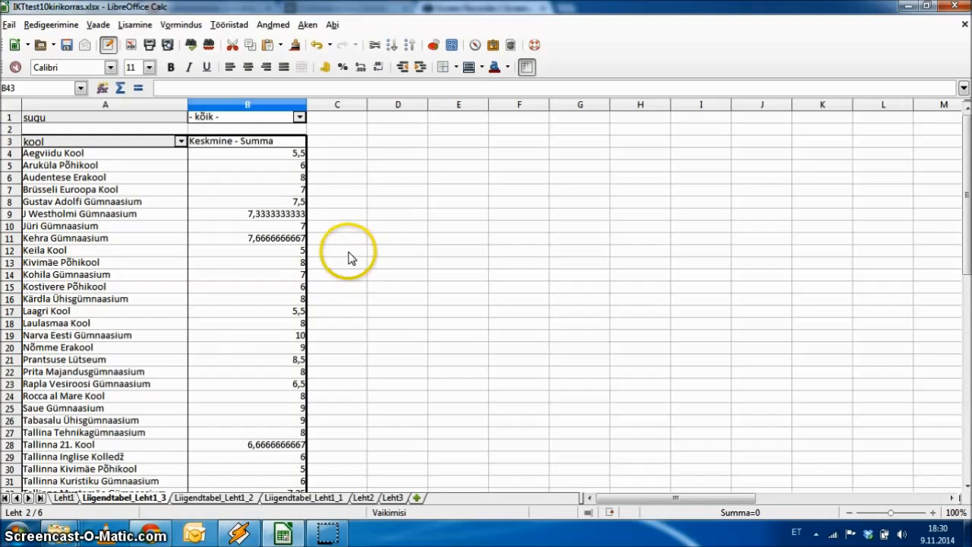